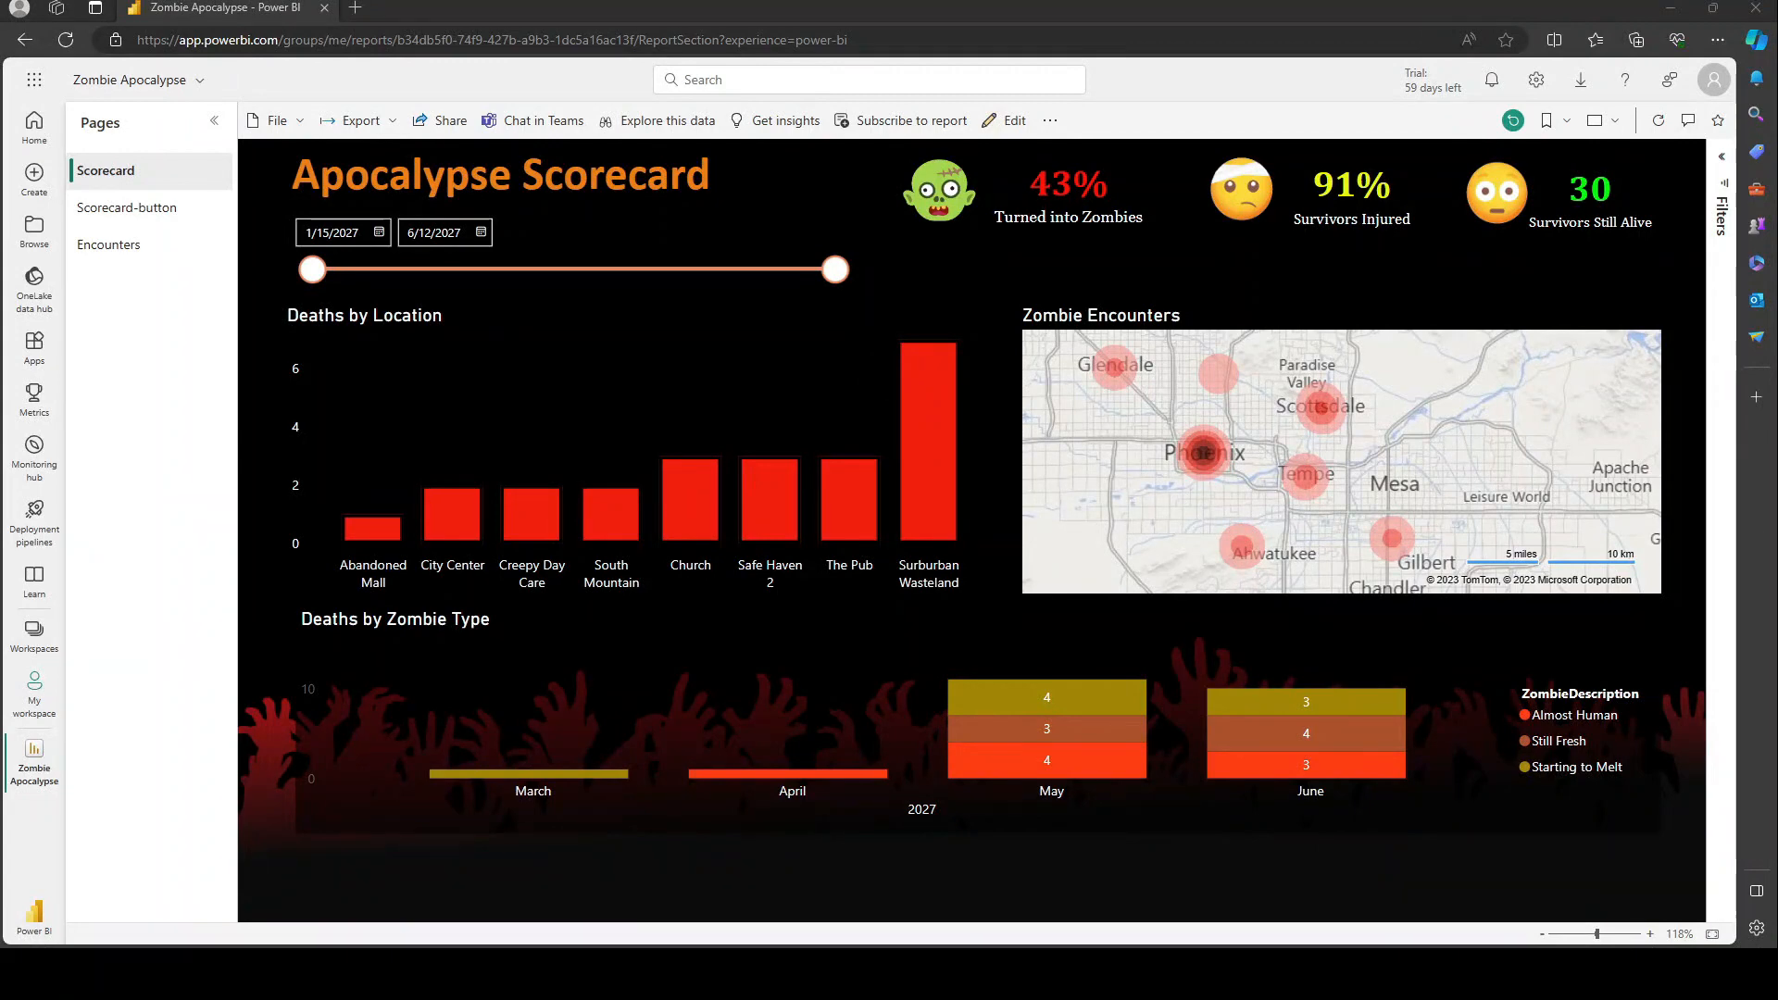
- Drill through from the Surburban Wasteland bar in Deaths by Location to its encounter details, and return to the Scorecard page
right_click(931, 413)
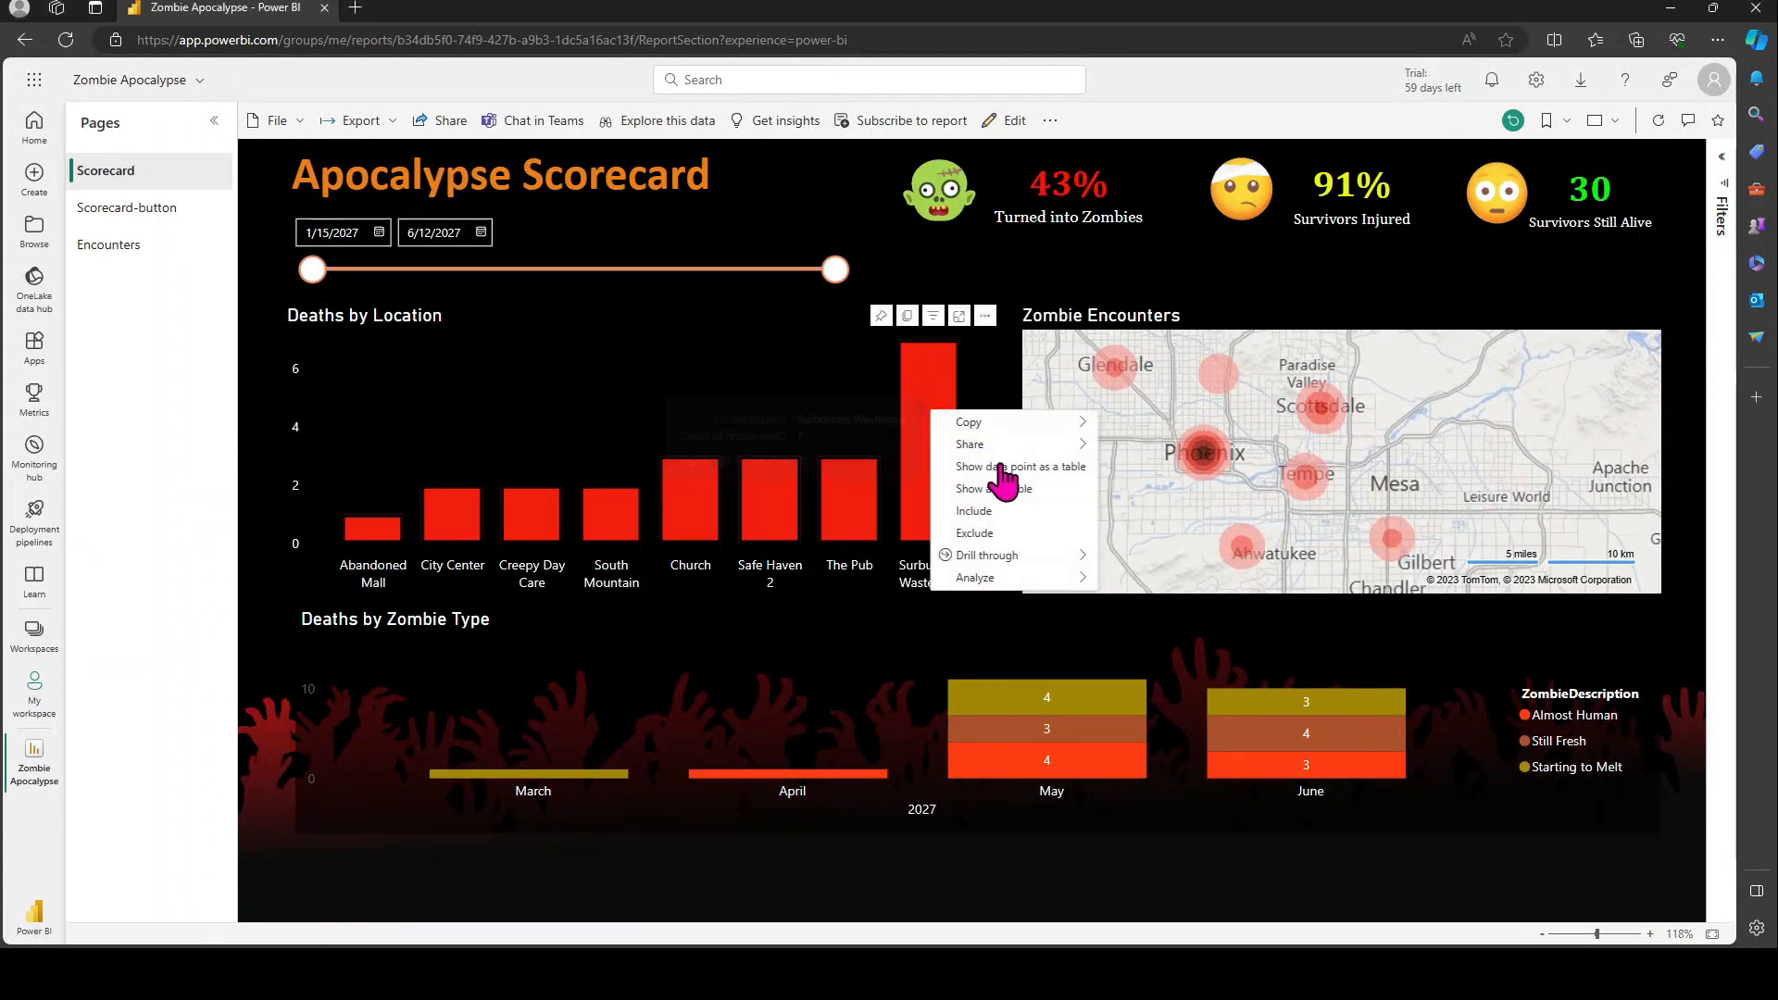
mouse_move(1051, 558)
left_click(1151, 562)
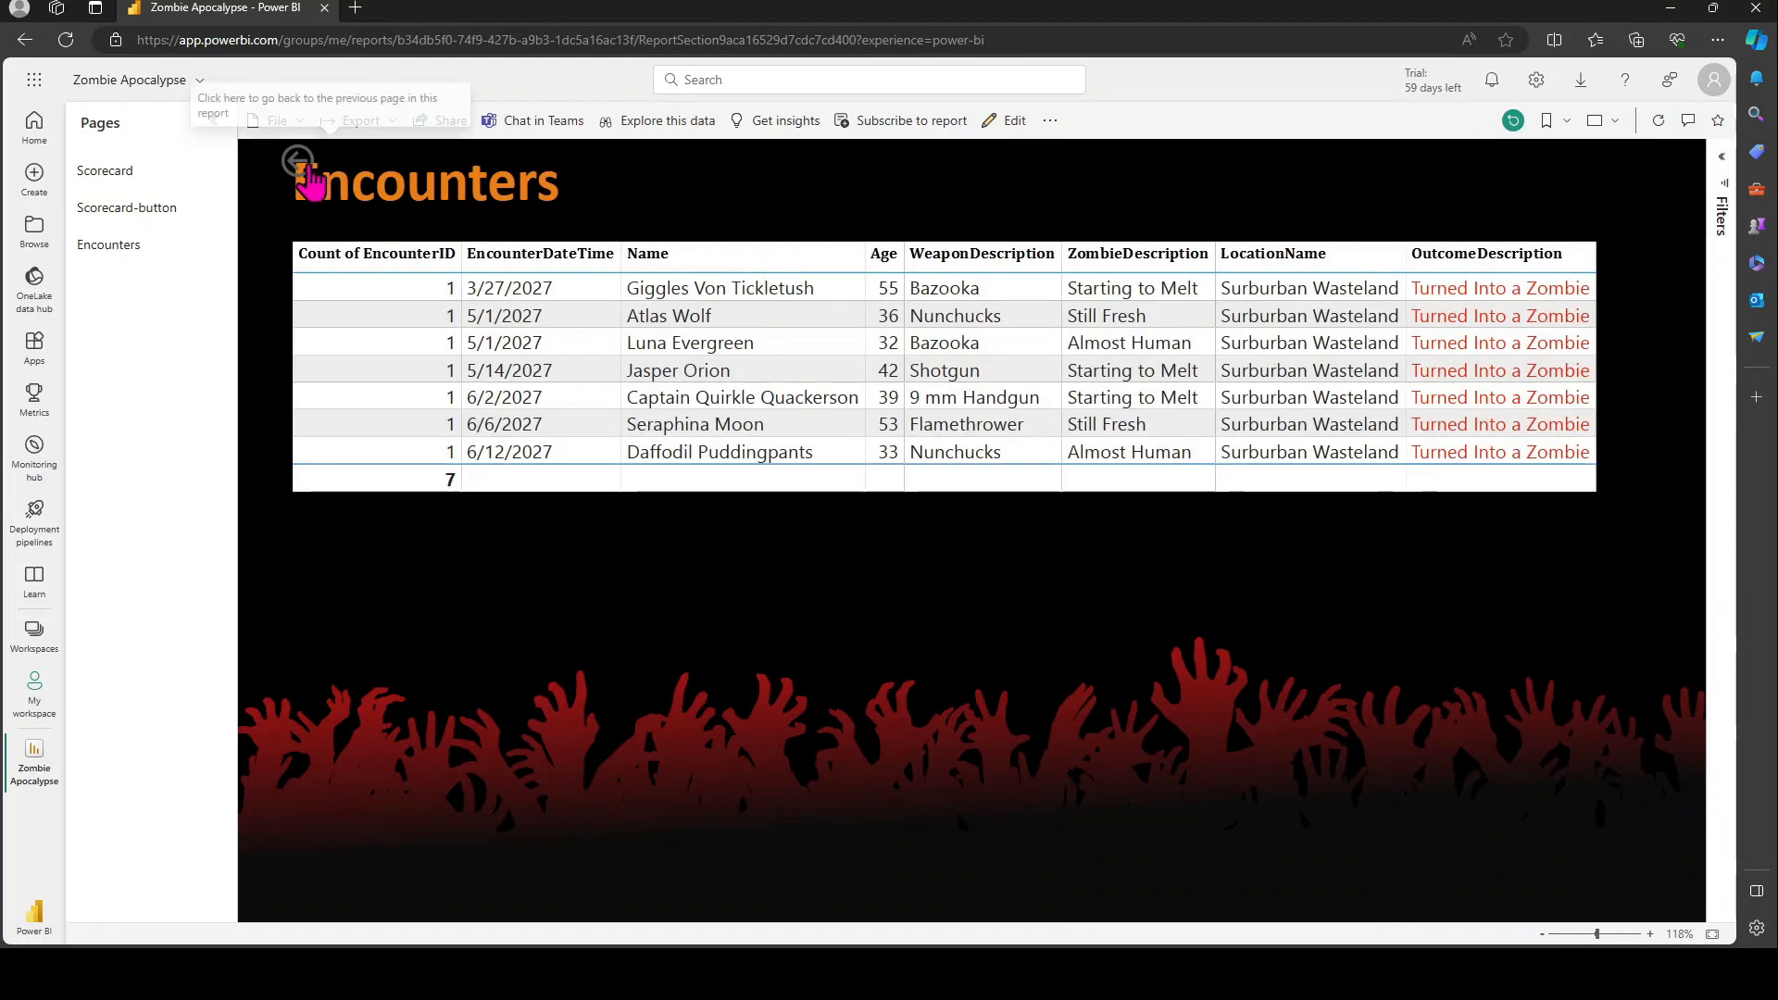
left_click(306, 172)
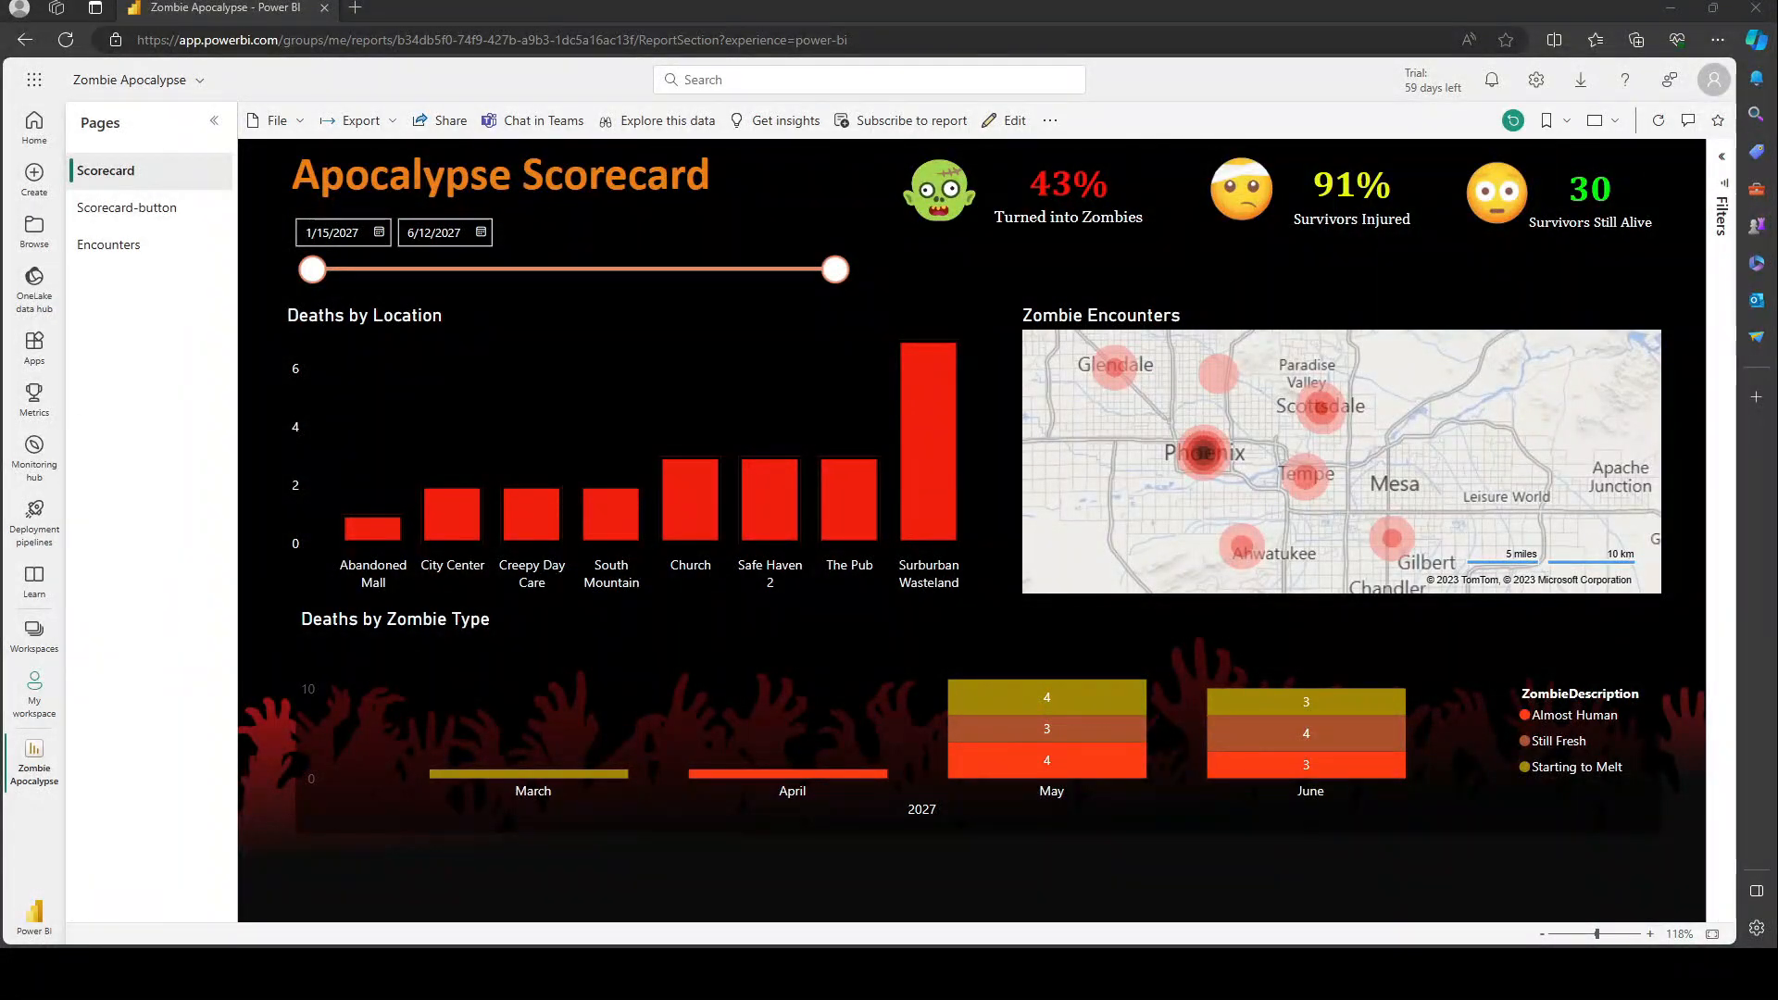
- Open the Encounters page and browse the full encounters table
left_click(117, 246)
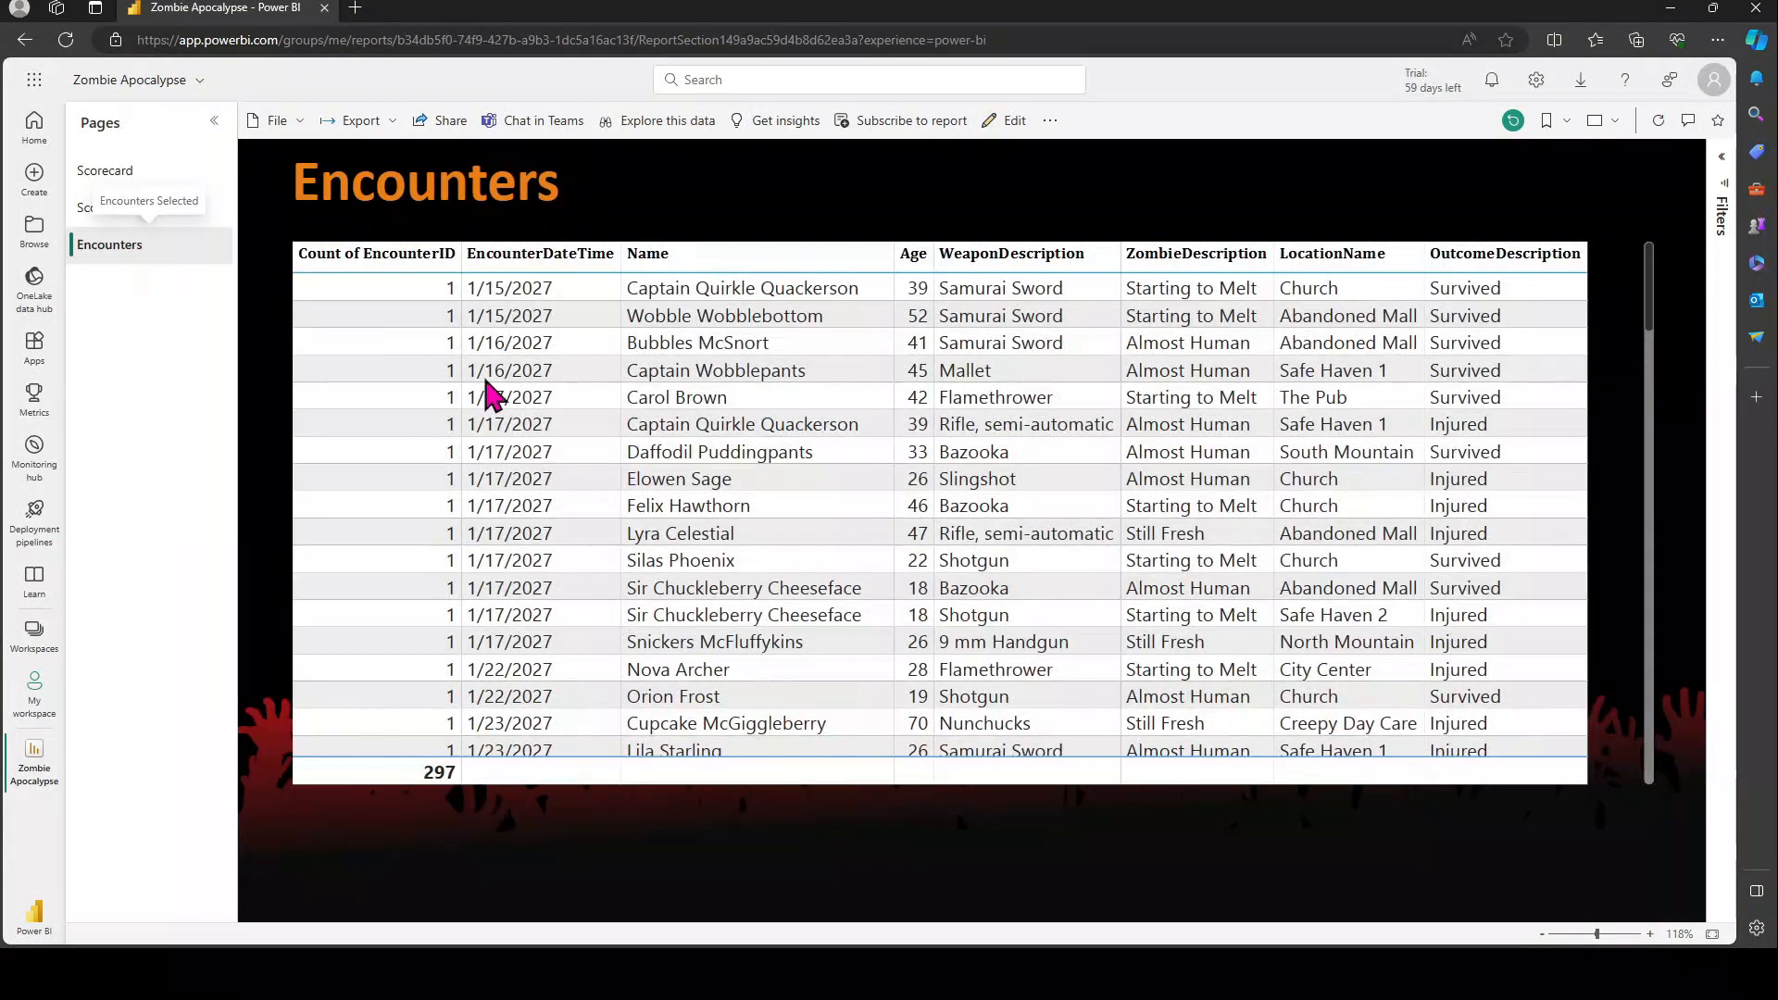
scroll(912, 497, "down", 10)
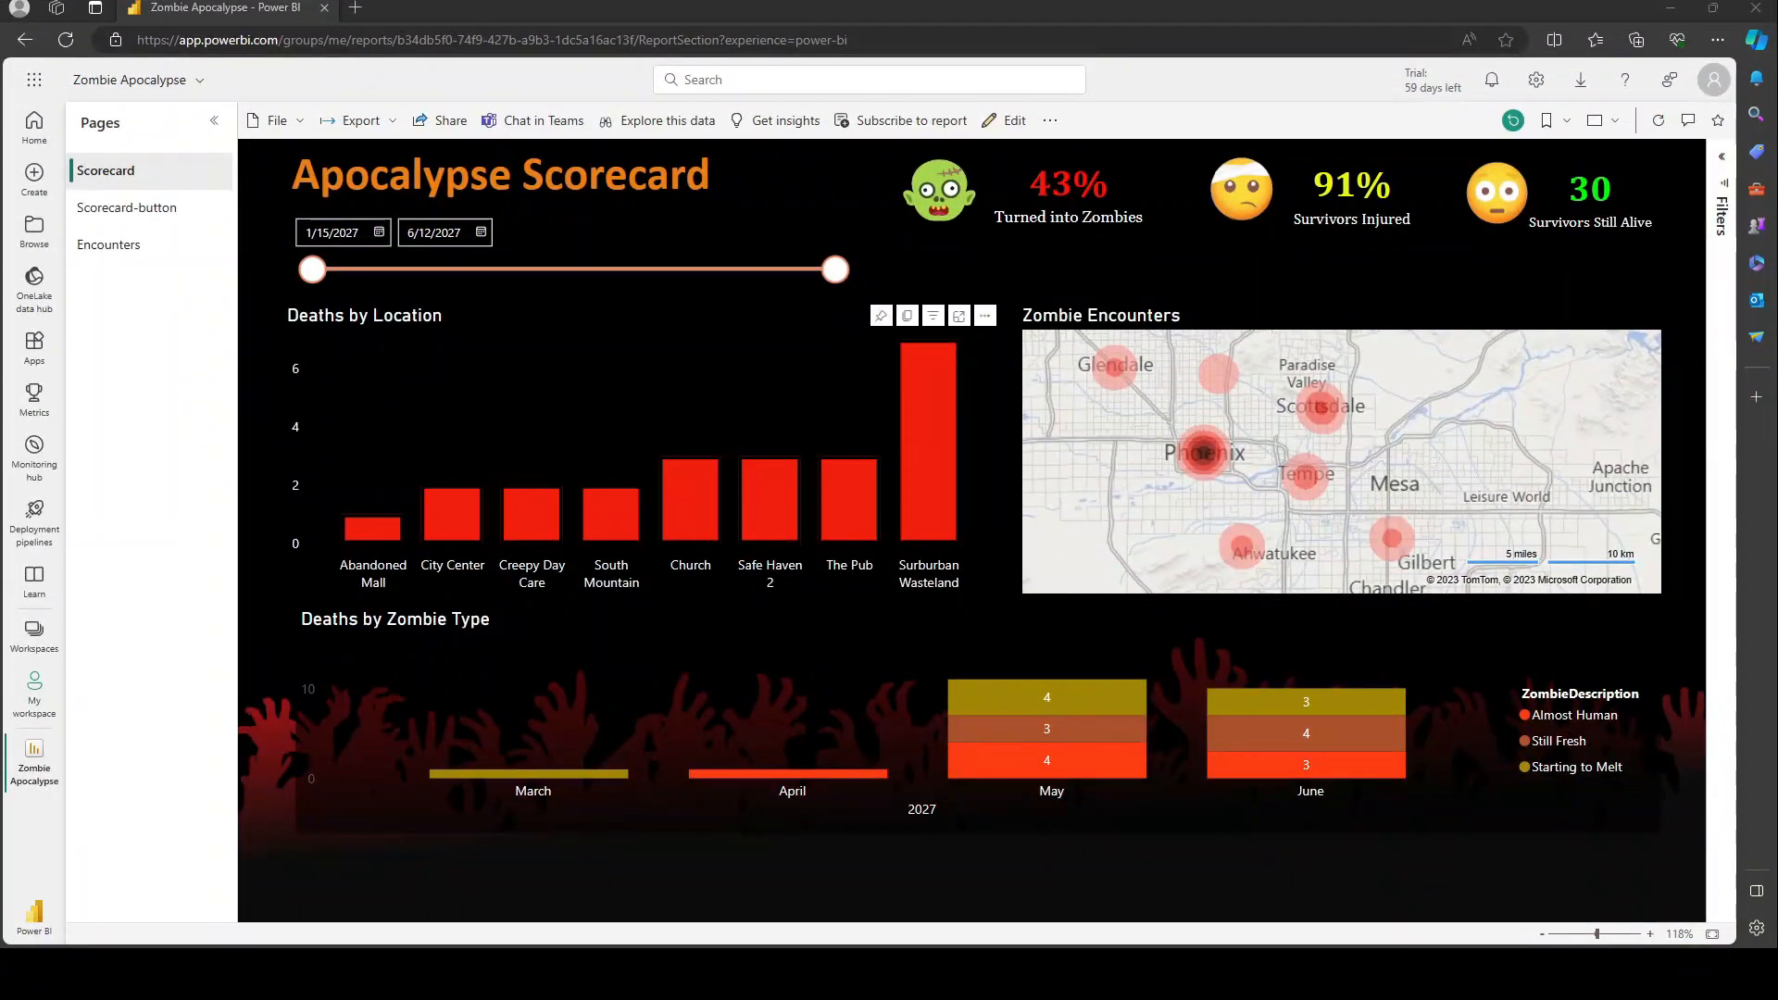
- Repeat the drill-through from the Surburban Wasteland bar on the Scorecard page and return from the filtered encounters
right_click(931, 411)
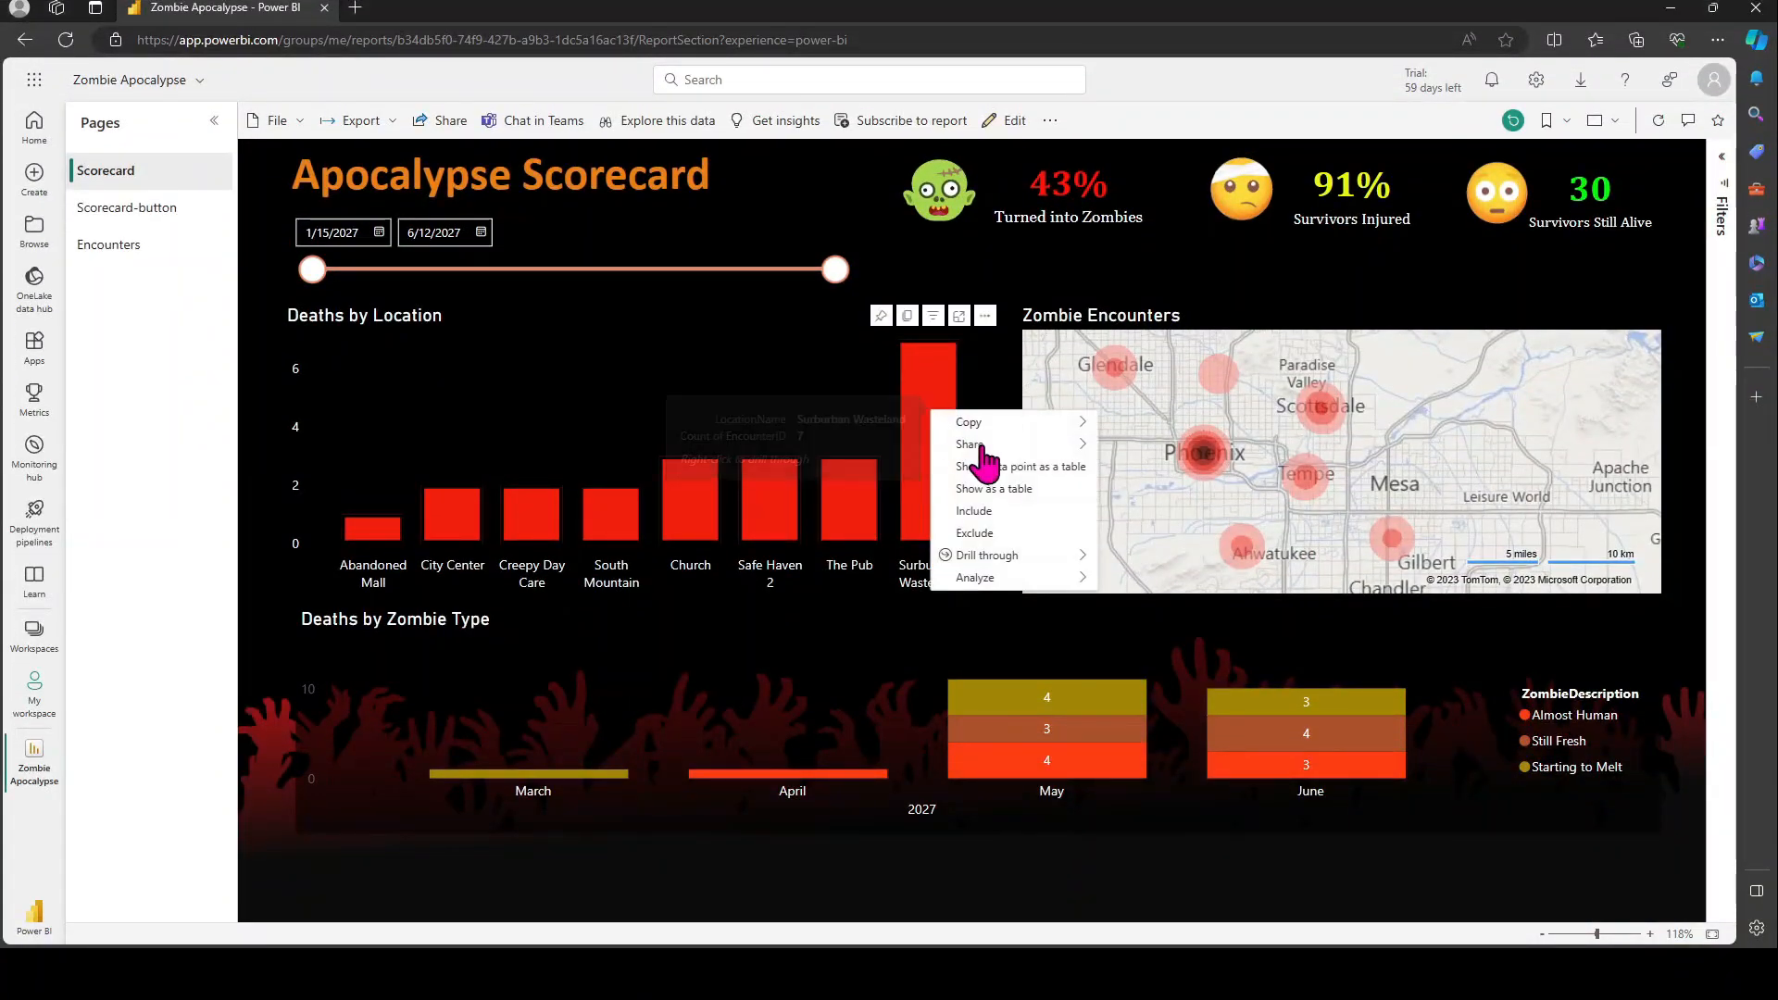
mouse_move(1052, 567)
left_click(1139, 565)
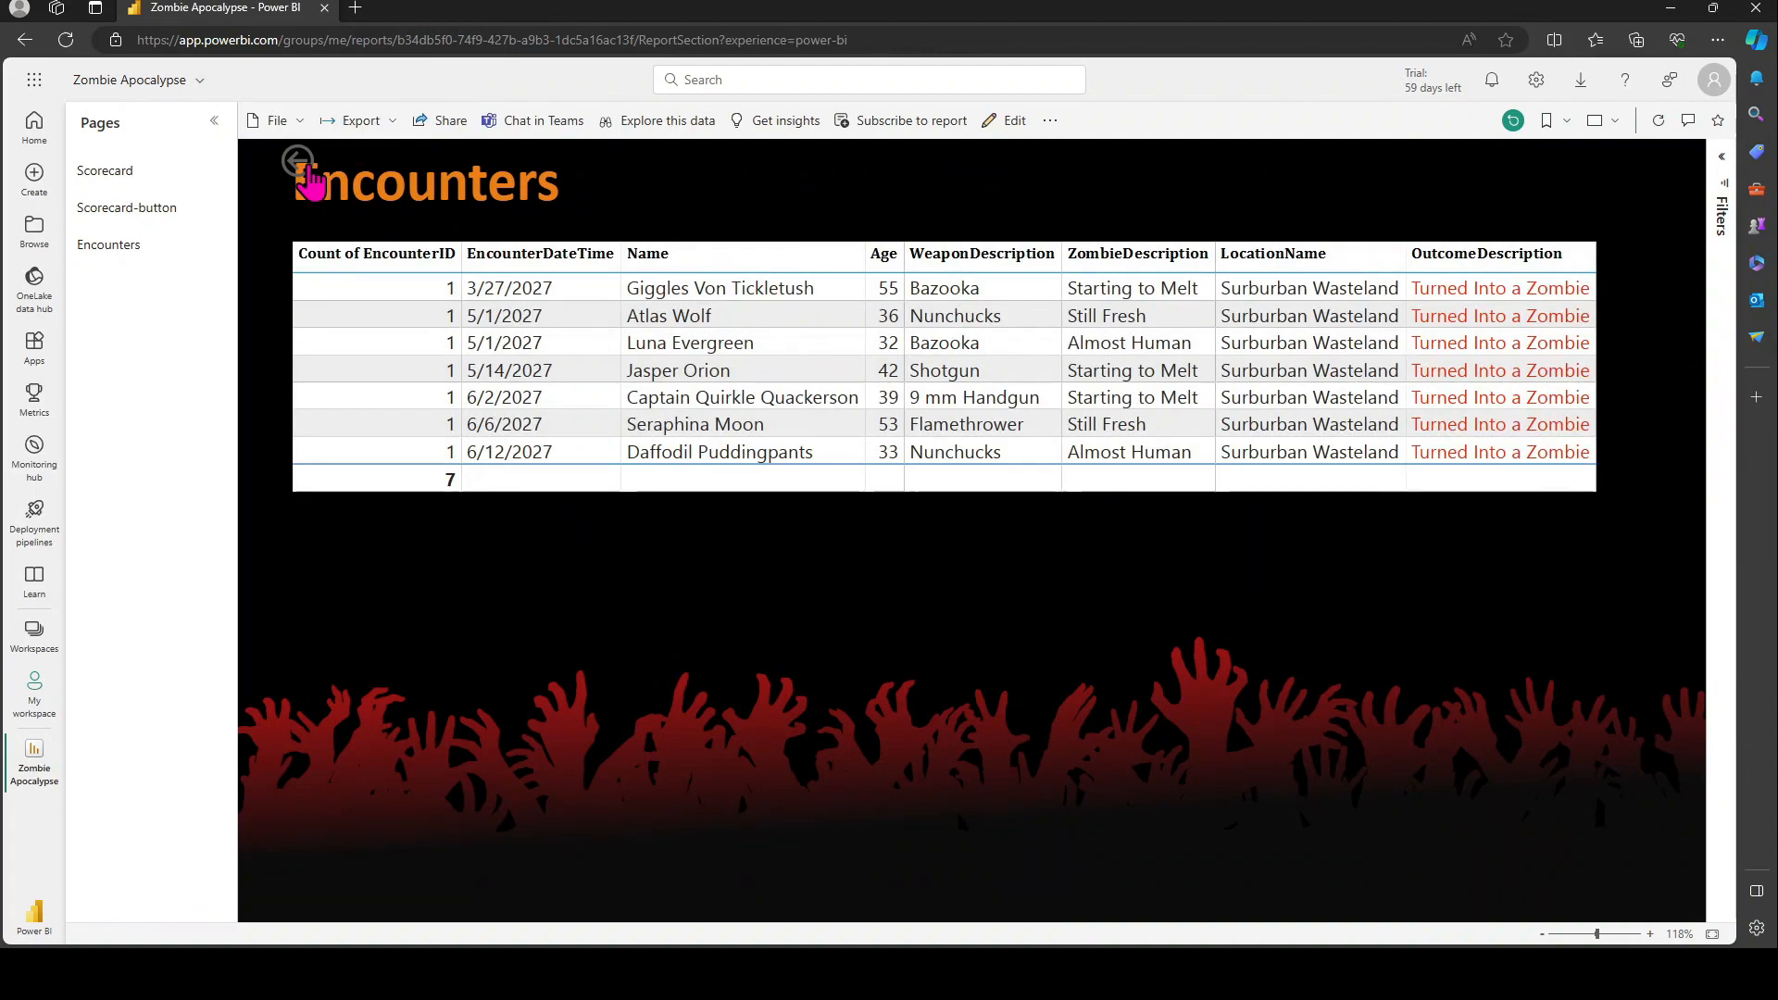
left_click(297, 163)
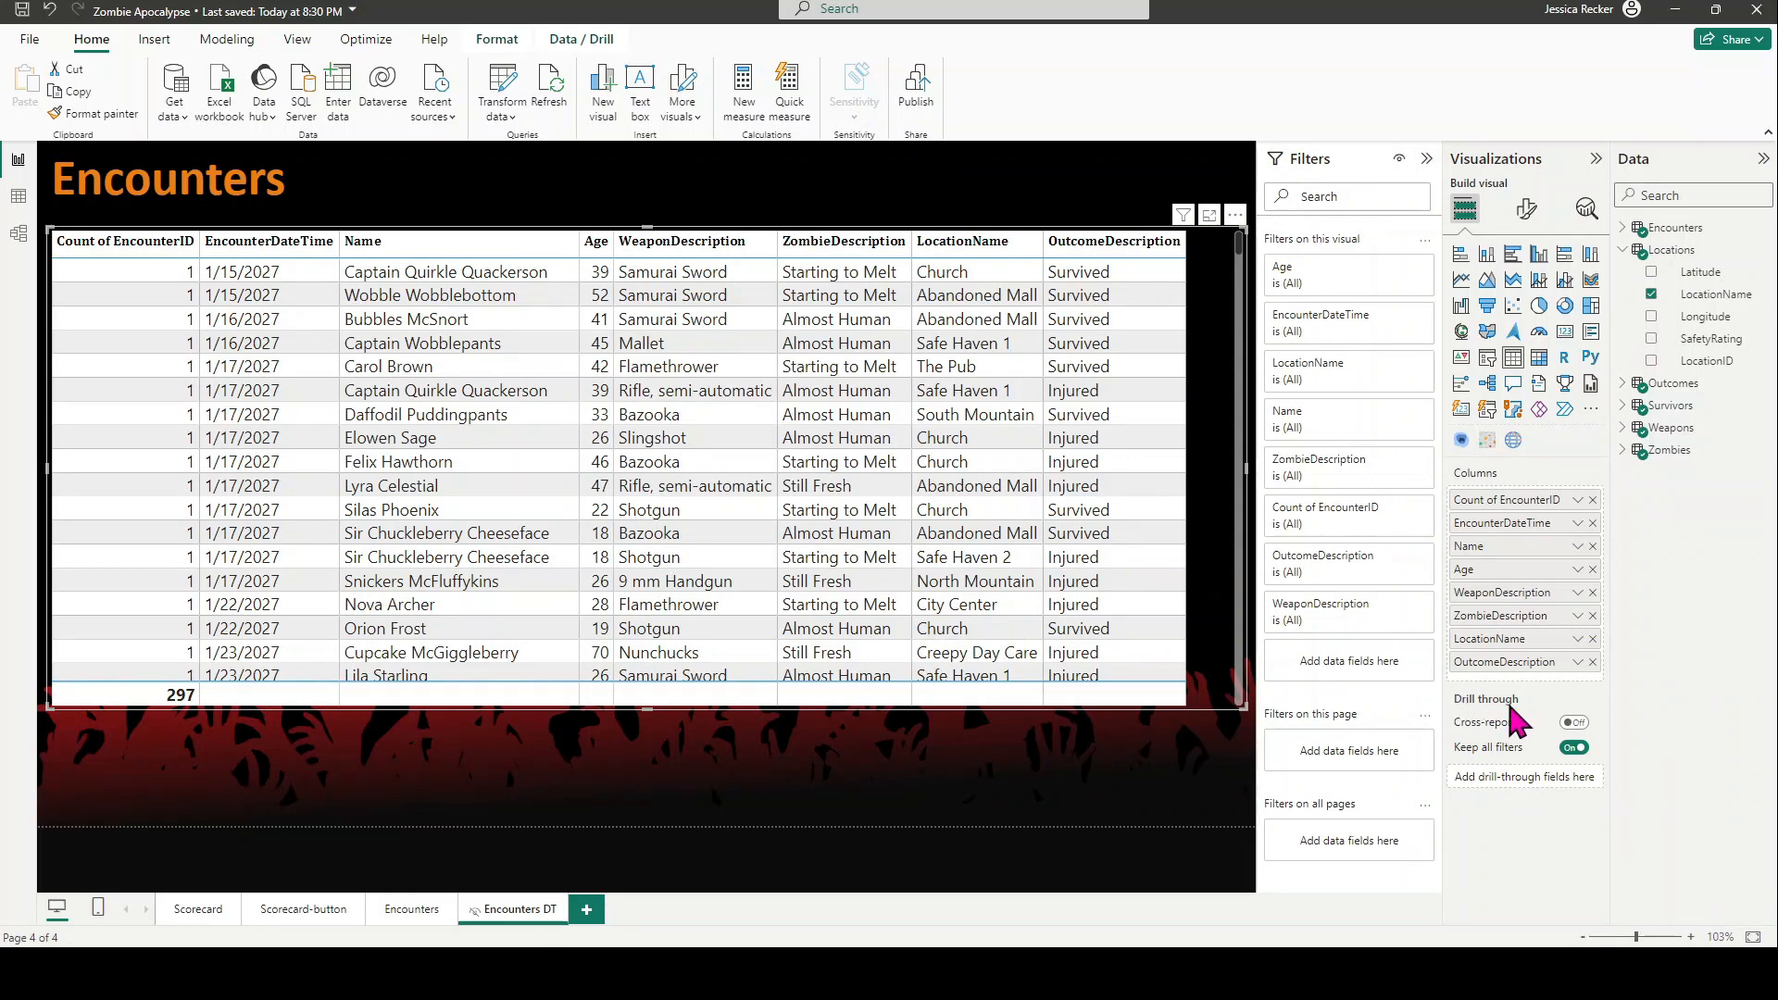
- In Power BI Desktop, add LocationName as the drill-through field of the Encounters DT page and go to the Scorecard page
mouse_move(1510, 708)
left_click(198, 912)
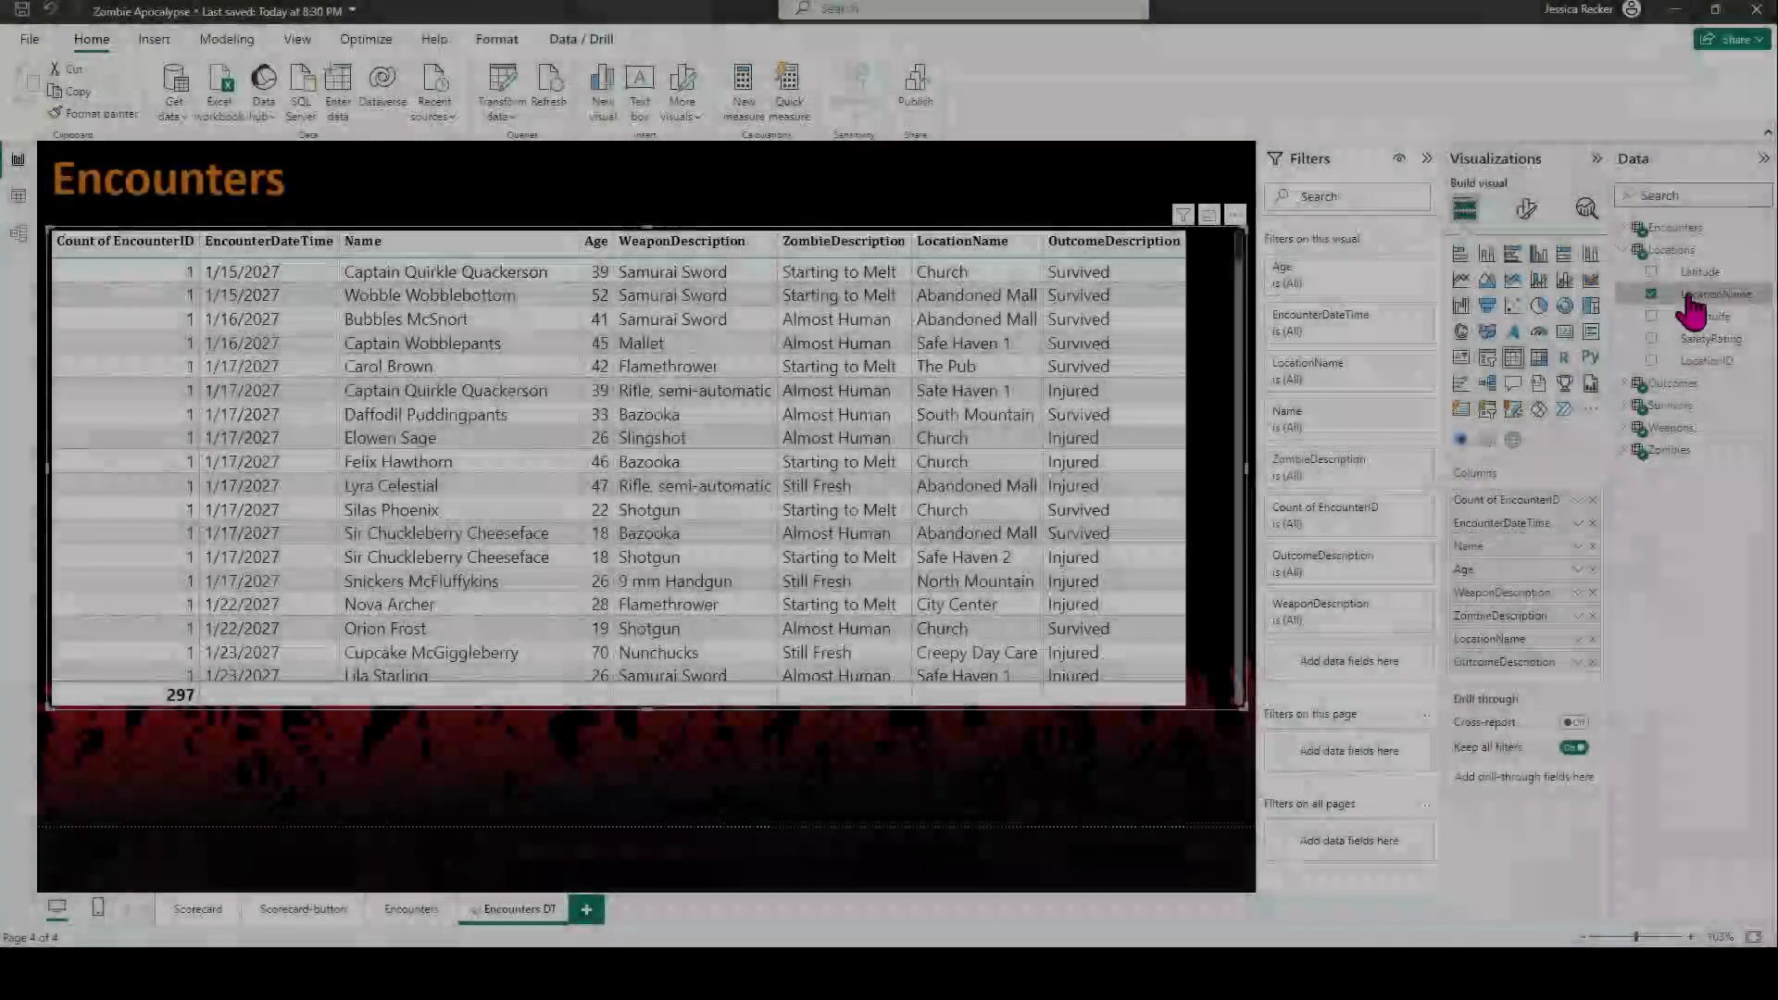
left_click_drag(1691, 296, 1557, 770)
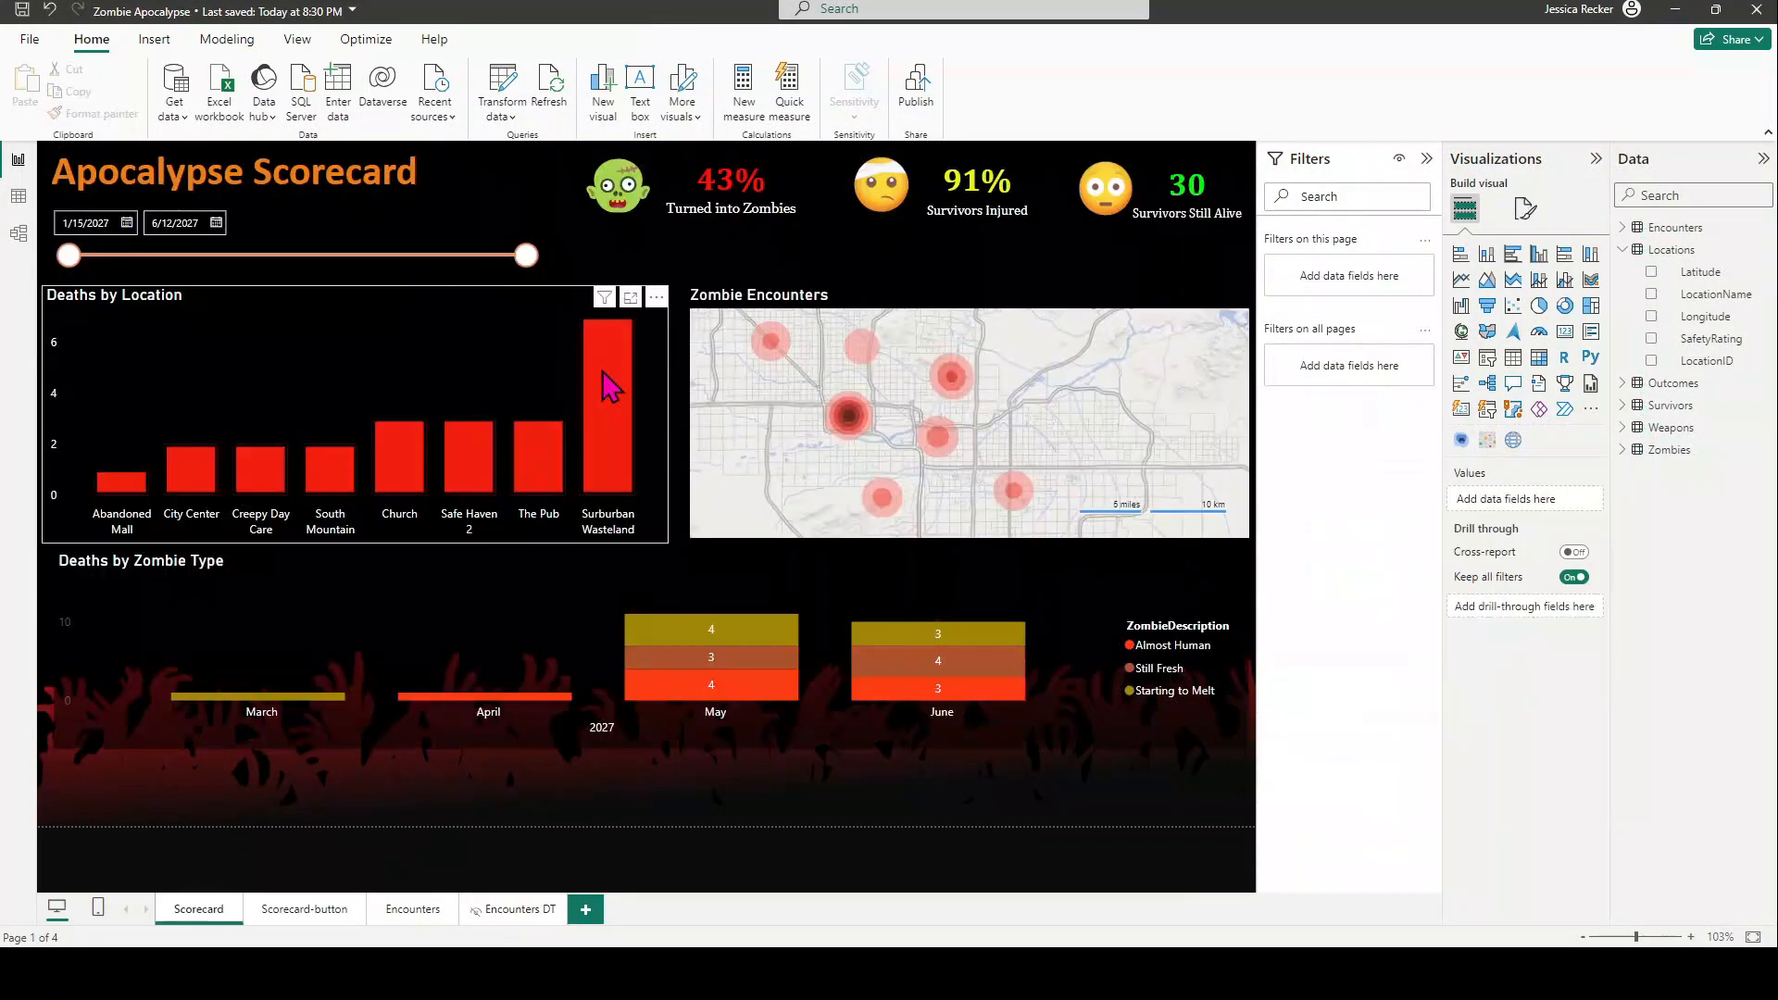
- Test the drill-through from the Surburban Wasteland bar to Encounters DT and go back to the Scorecard page
left_click(604, 384)
right_click(603, 385)
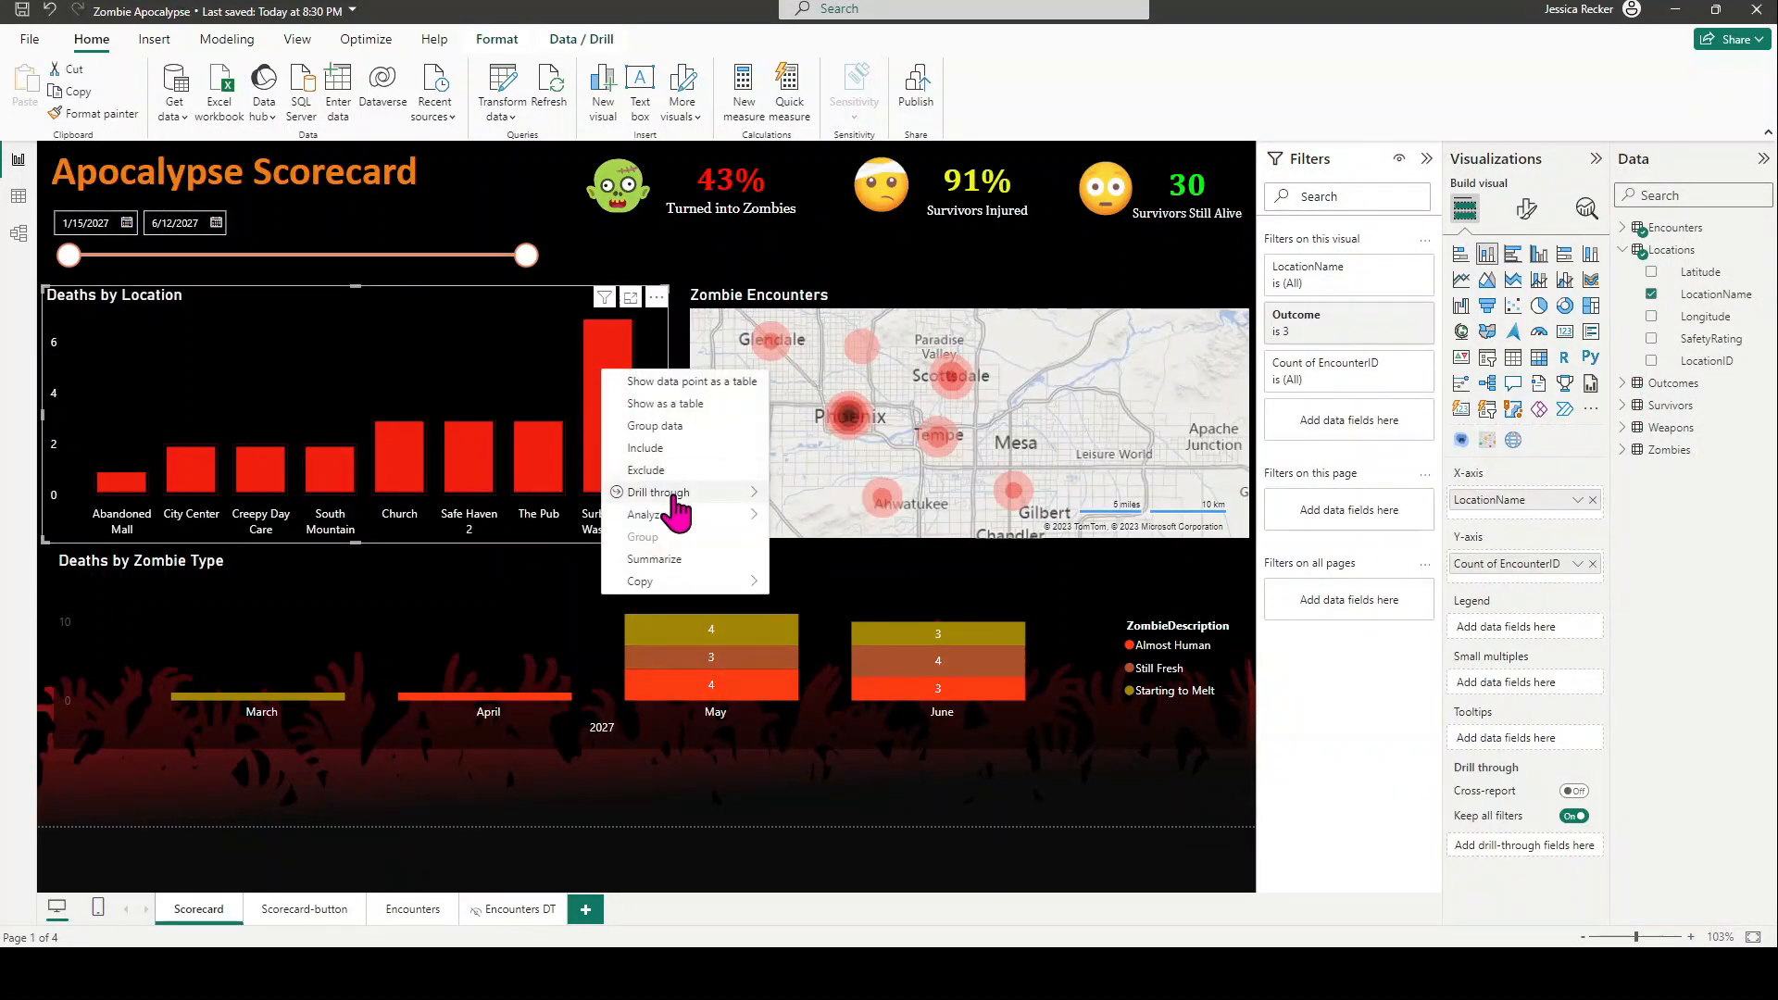
mouse_move(676, 495)
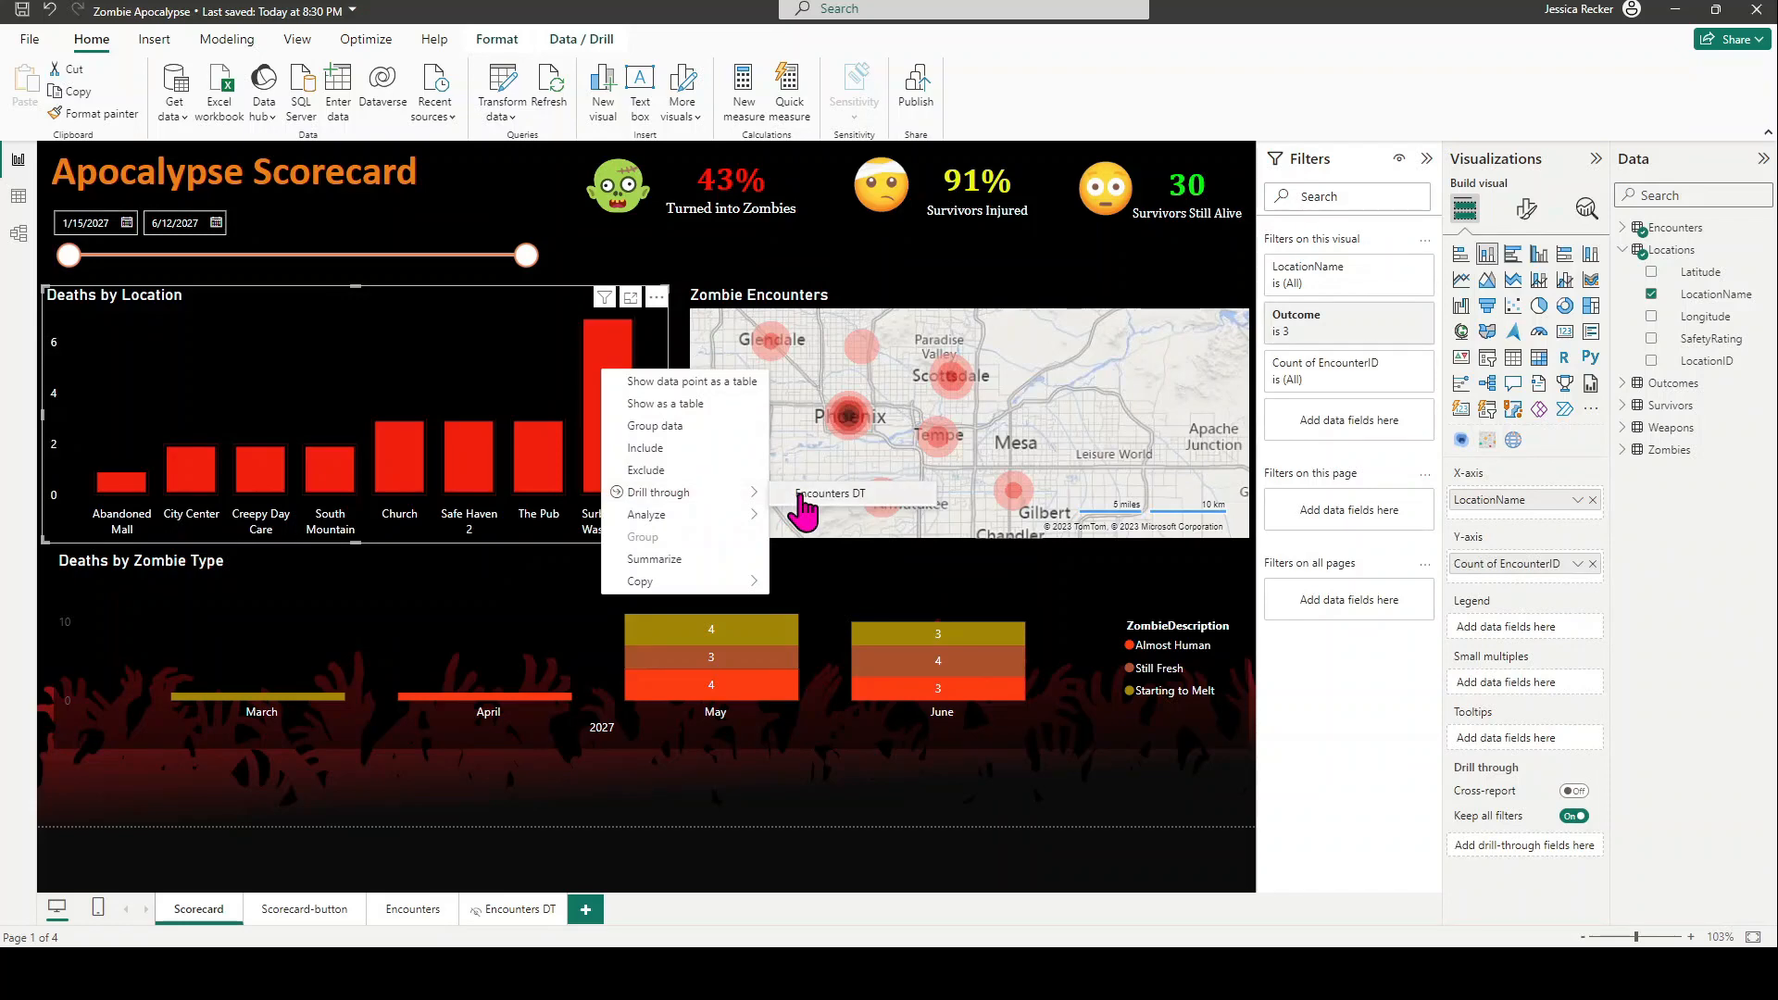
left_click(802, 495)
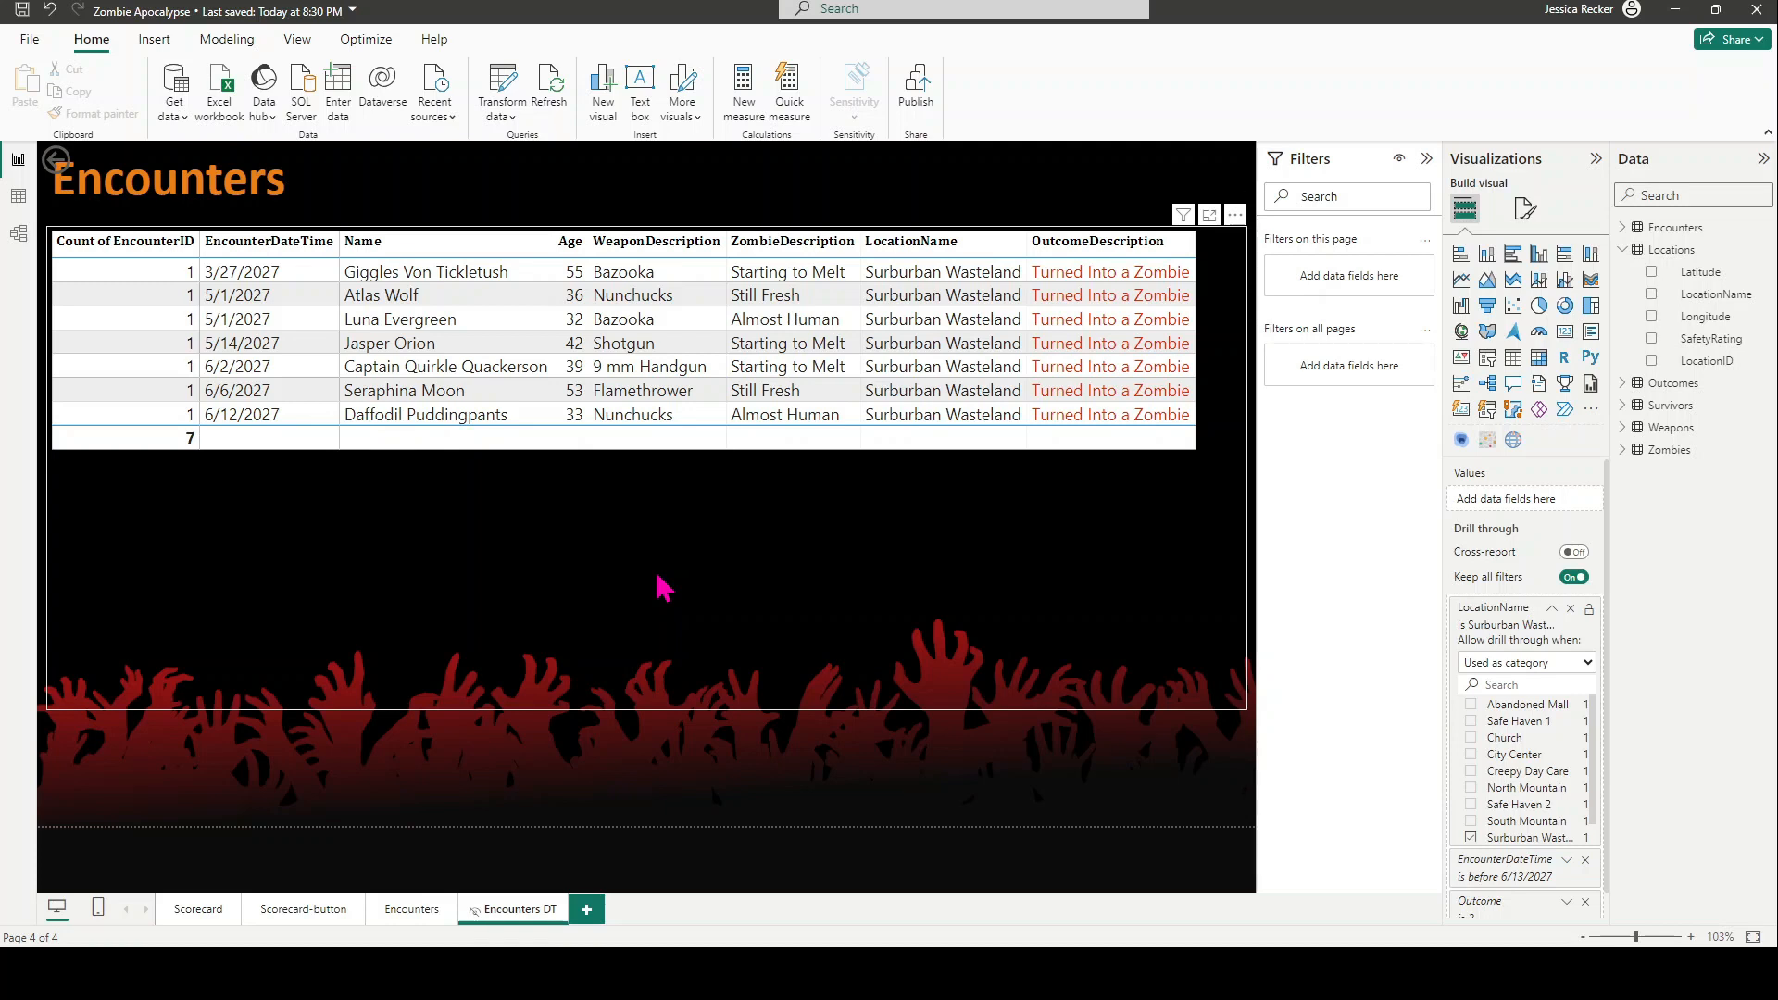
left_click(192, 917)
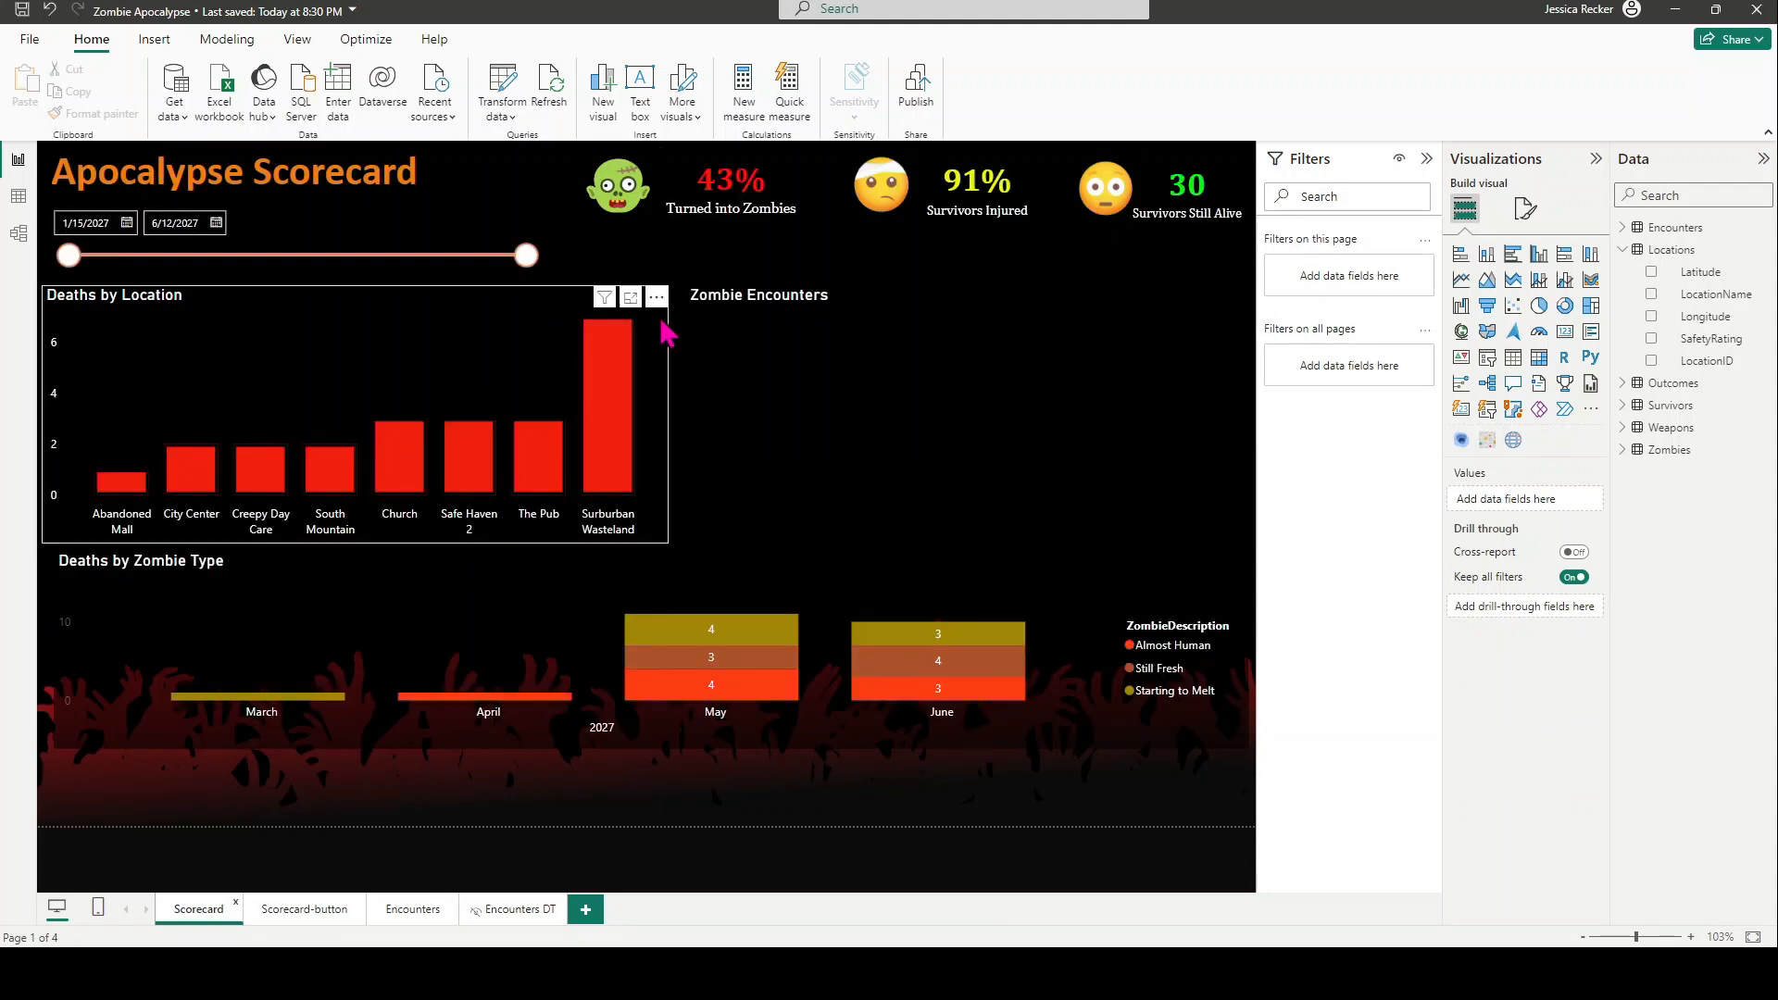
- Set the Scorecard date slicer's end date to 5/16/2027 and drill through from the Surburban Wasteland bar to Encounters DT
left_click(662, 357)
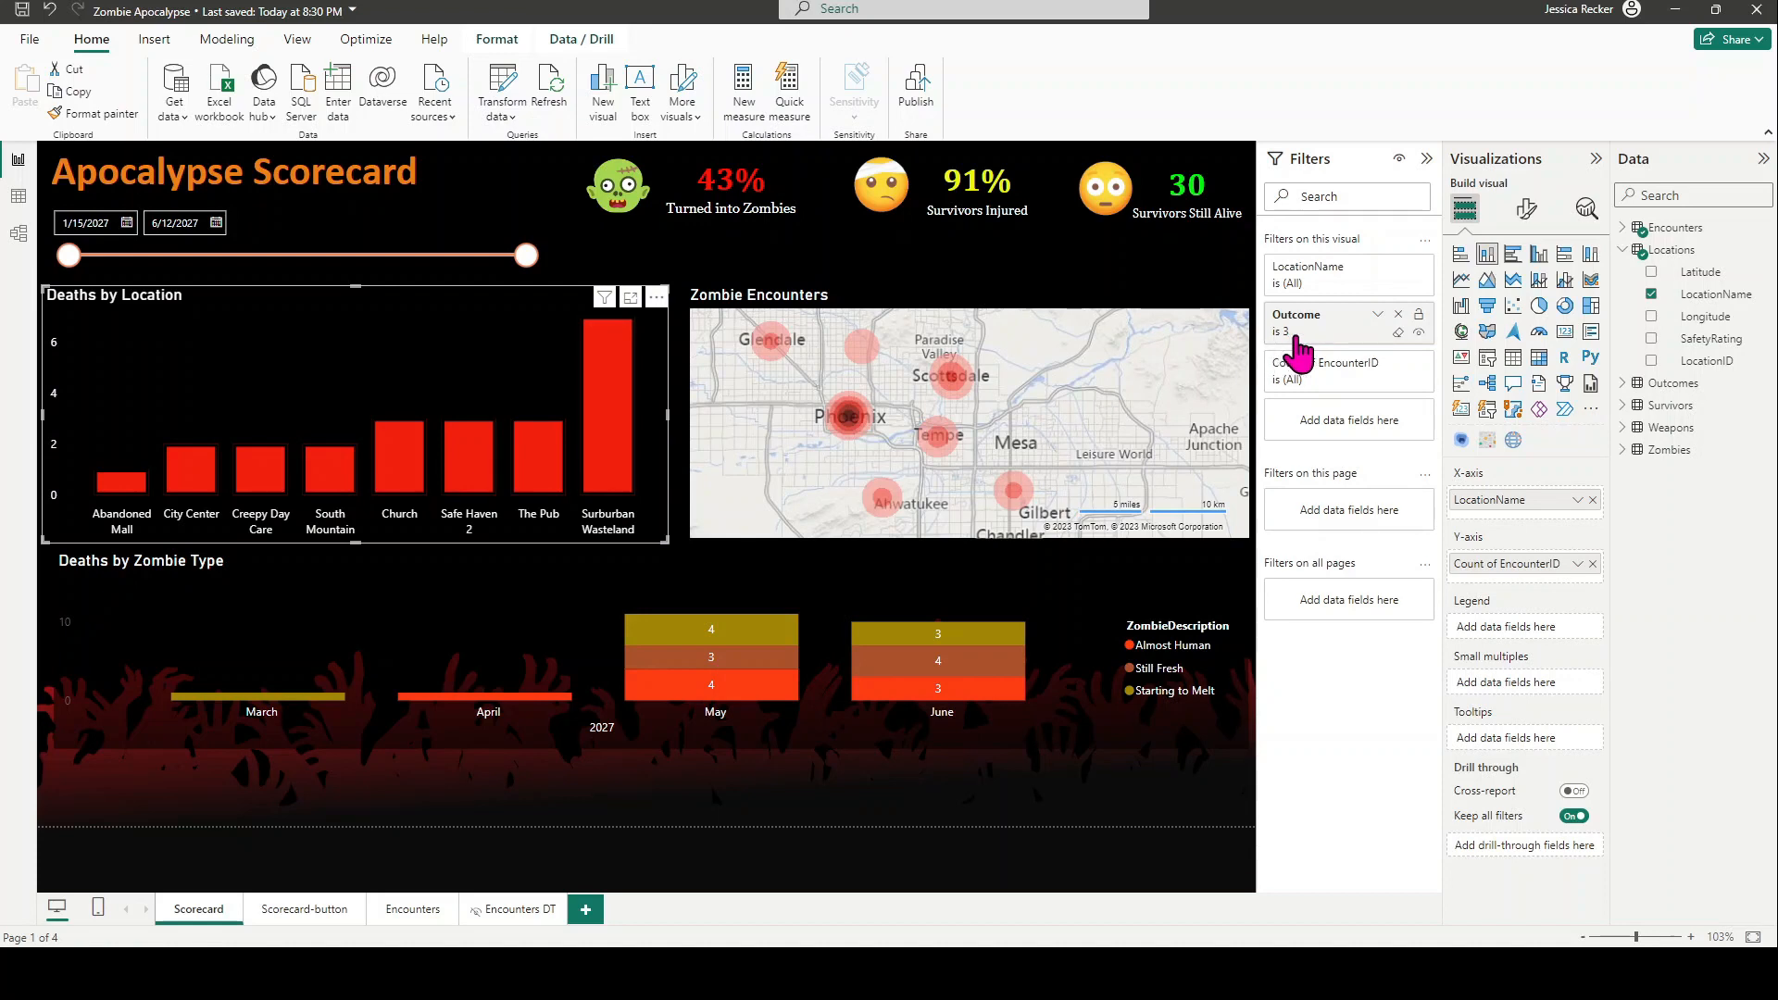
left_click_drag(526, 255, 445, 262)
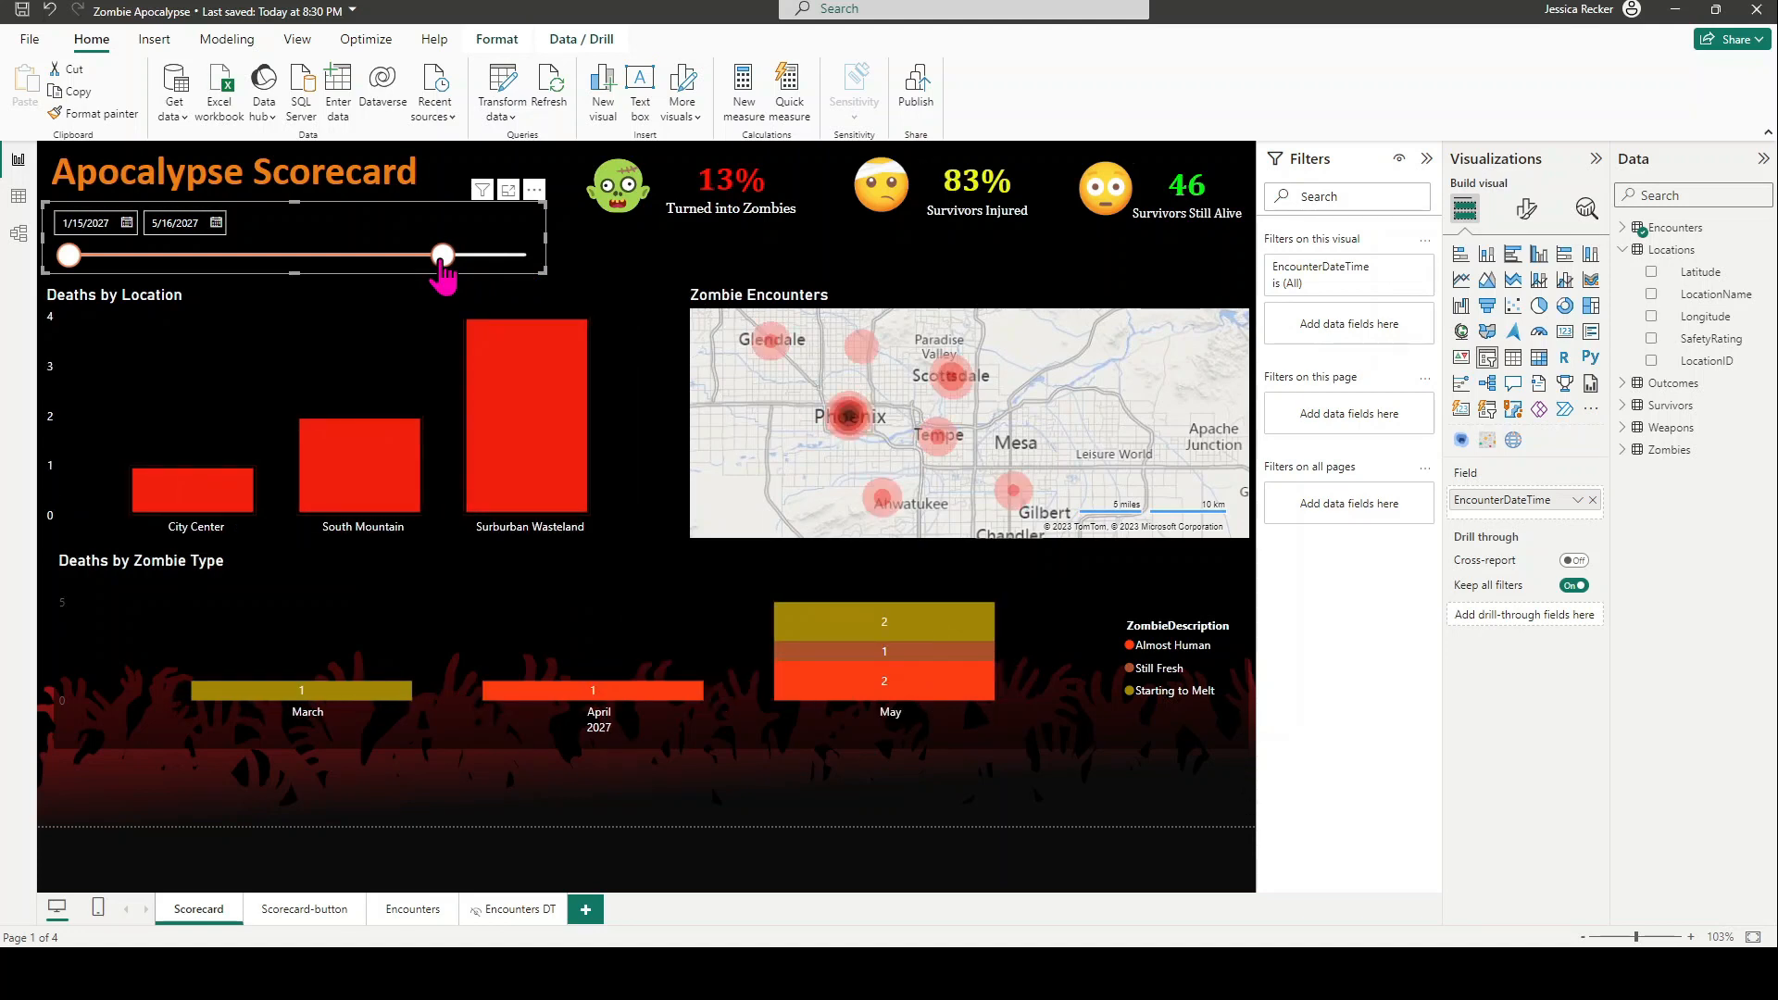
right_click(558, 430)
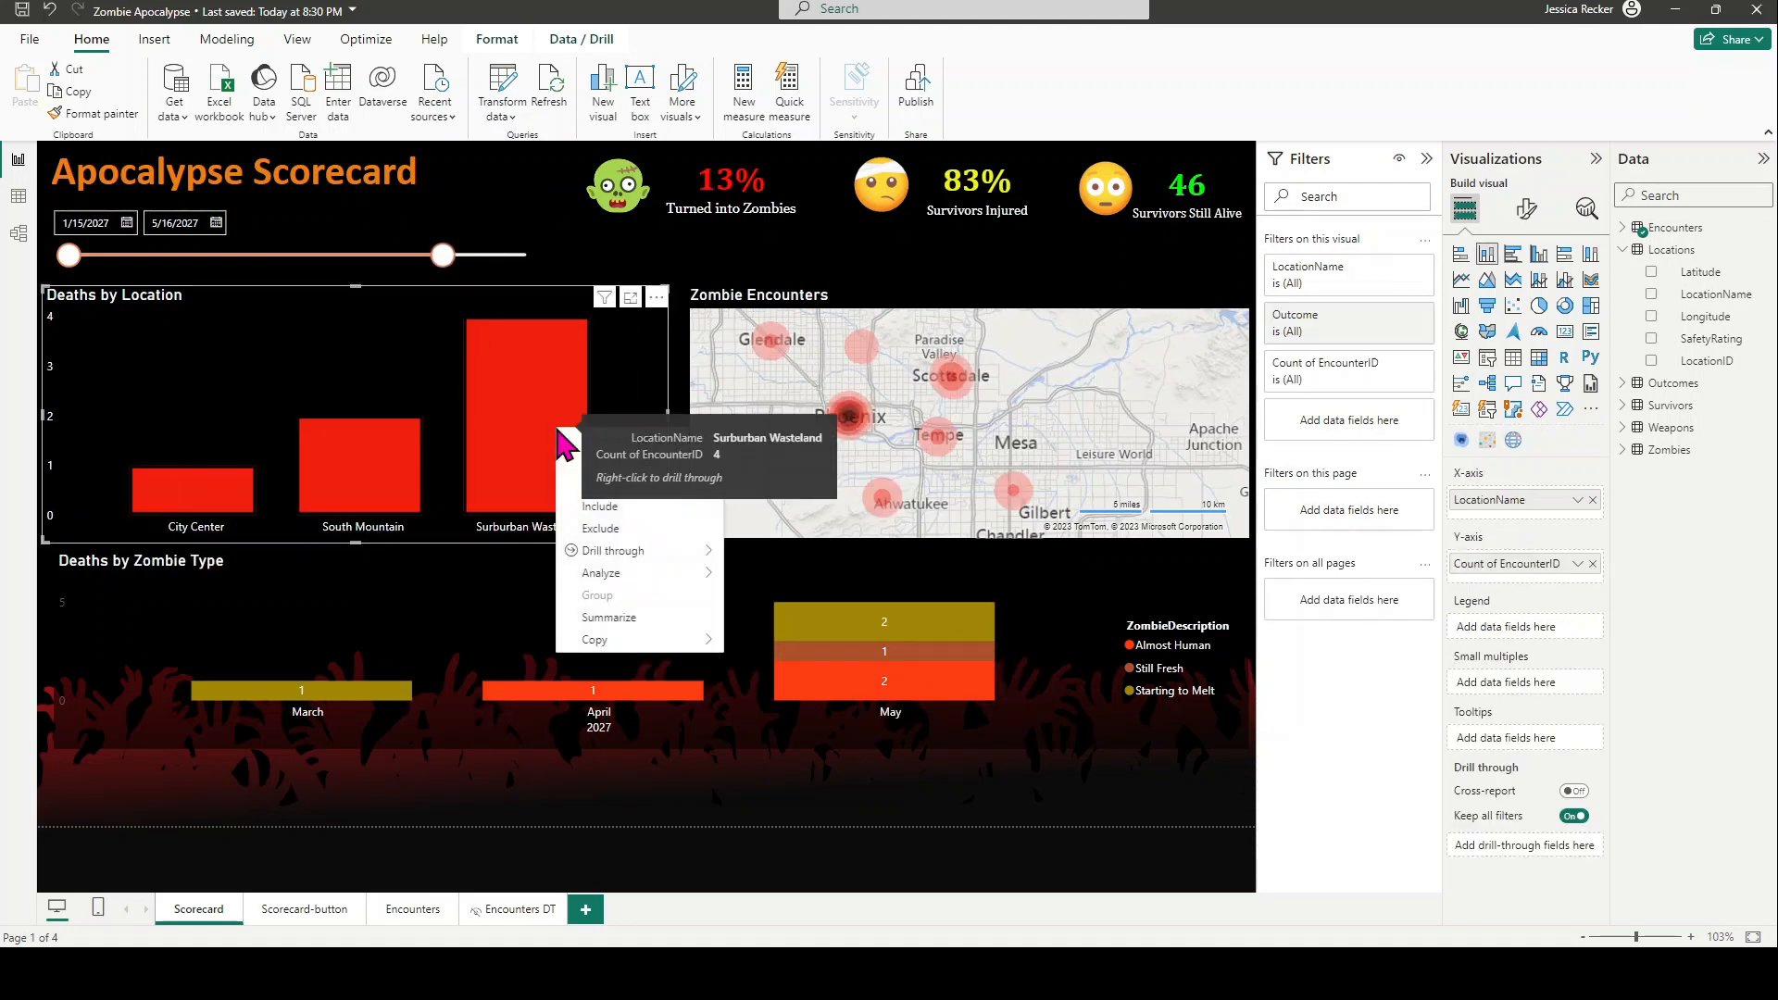
mouse_move(630, 555)
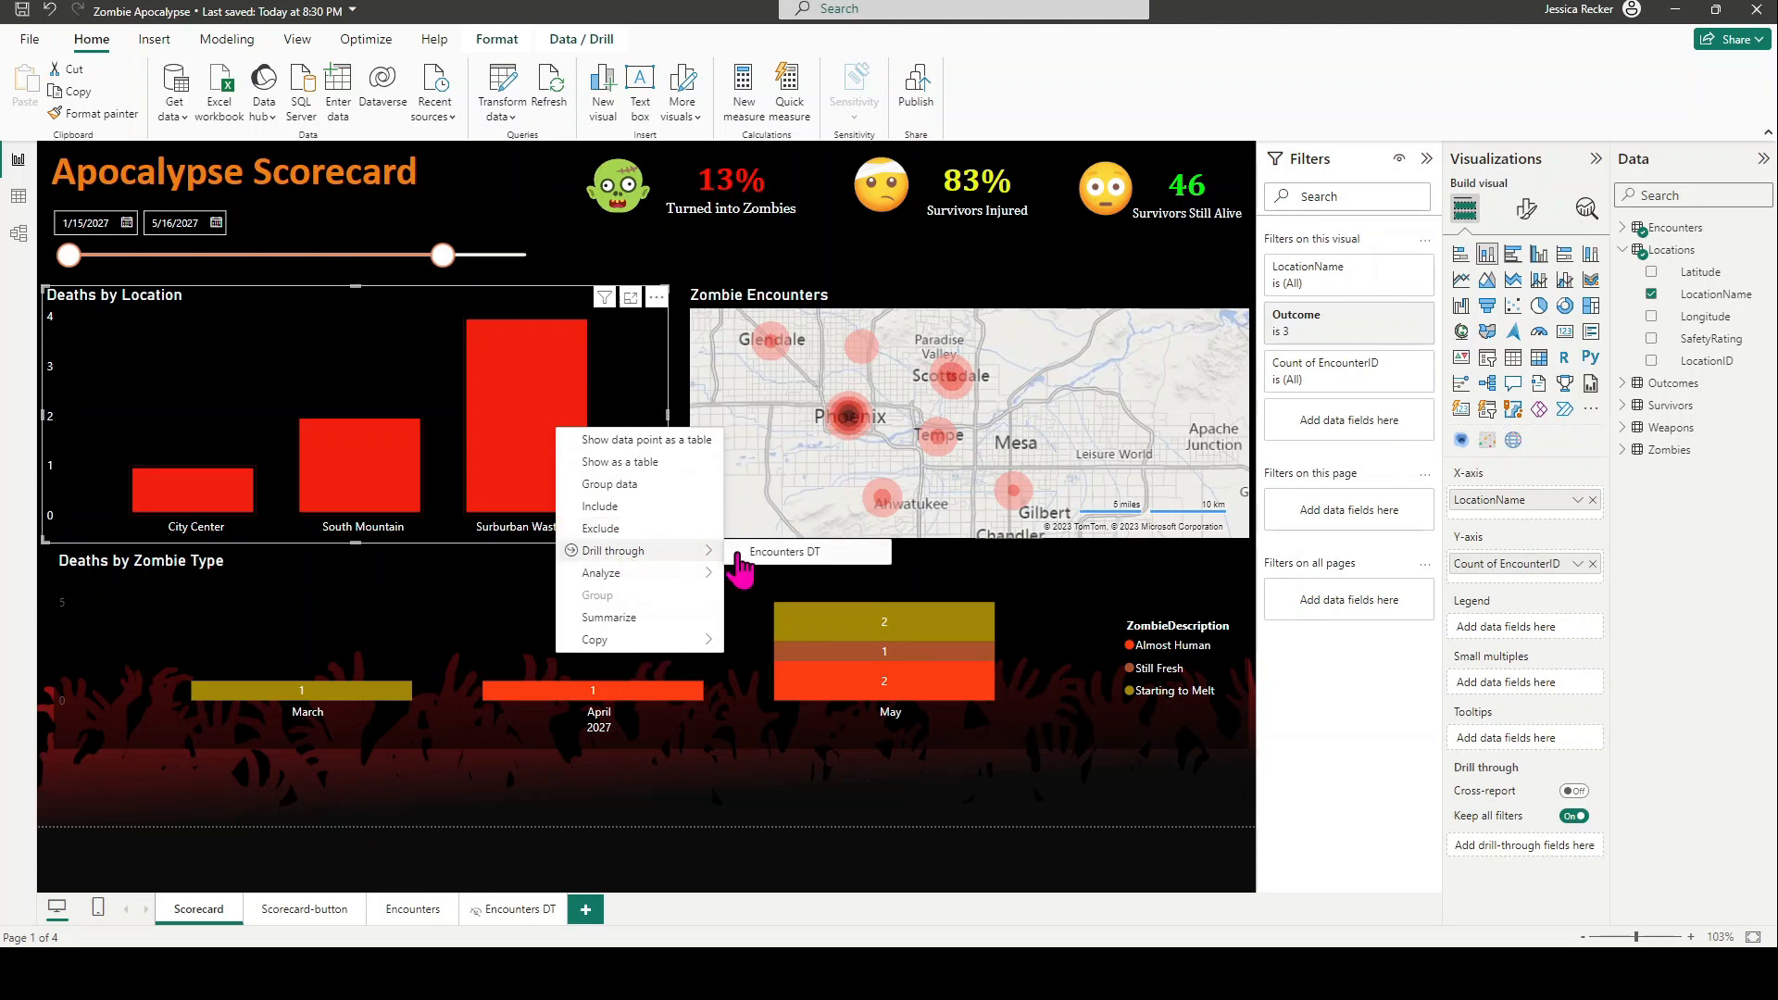
left_click(765, 556)
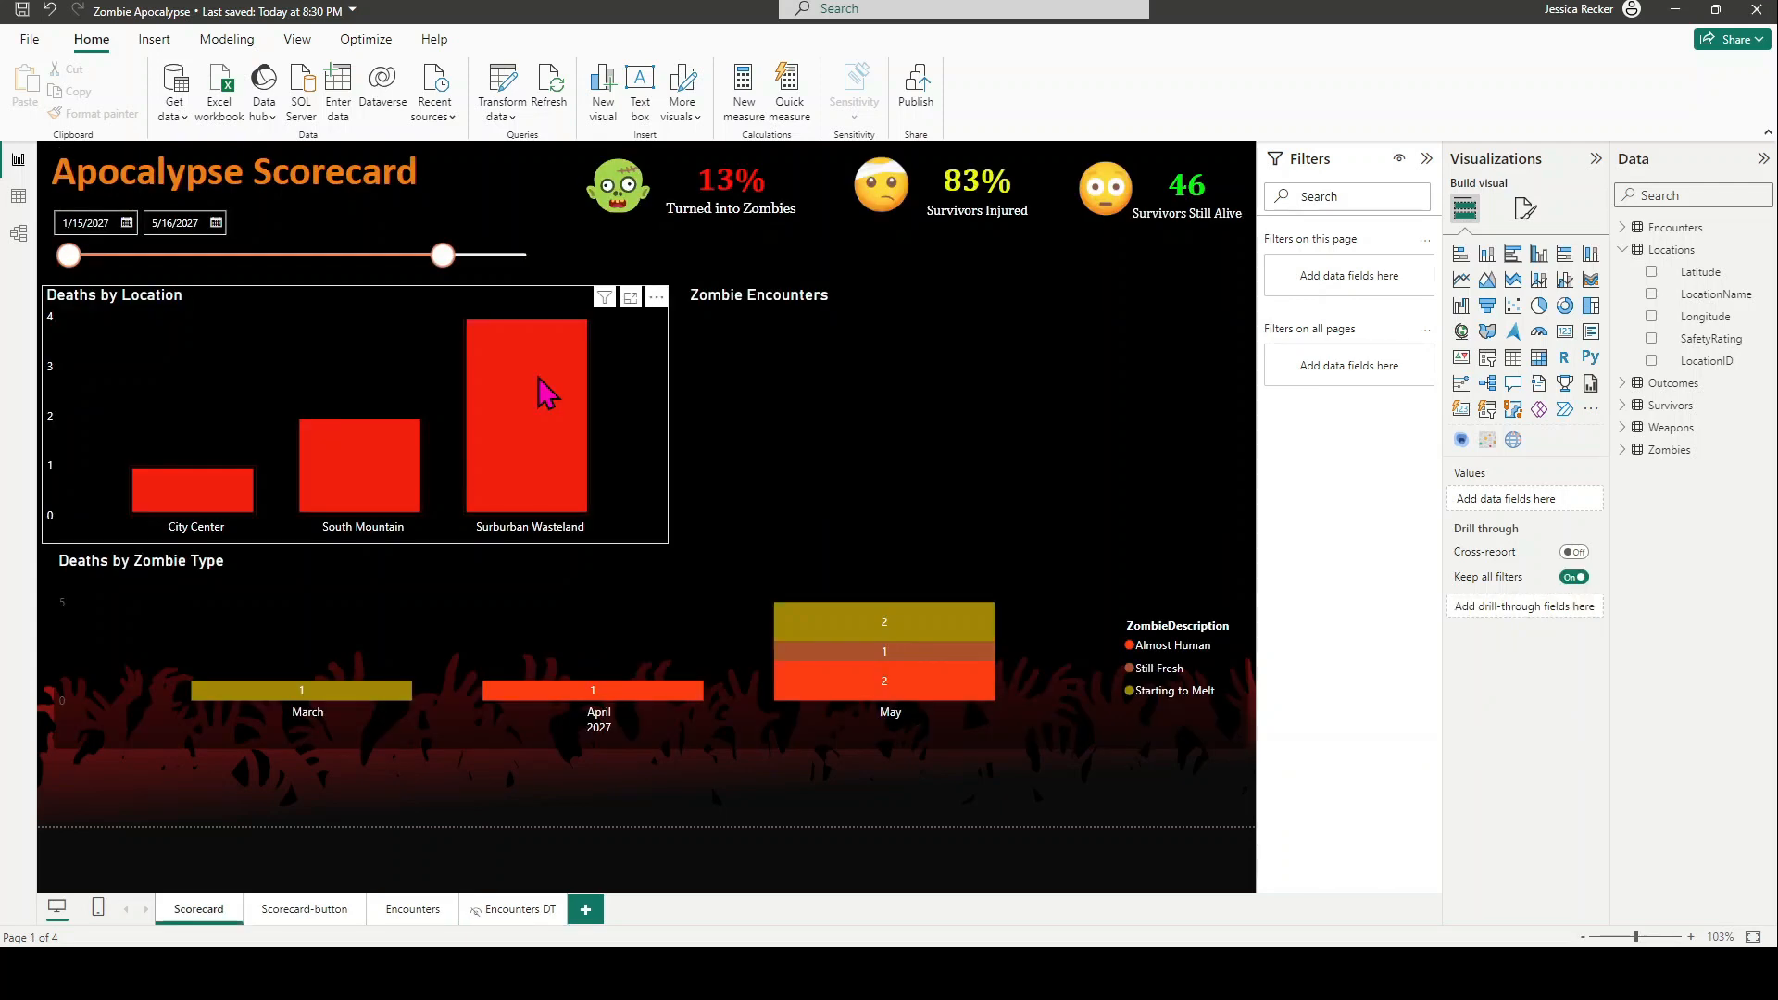
- Drill through again from the Surburban Wasteland bar to Encounters DT and review the outcomes of all listed encounters
right_click(540, 385)
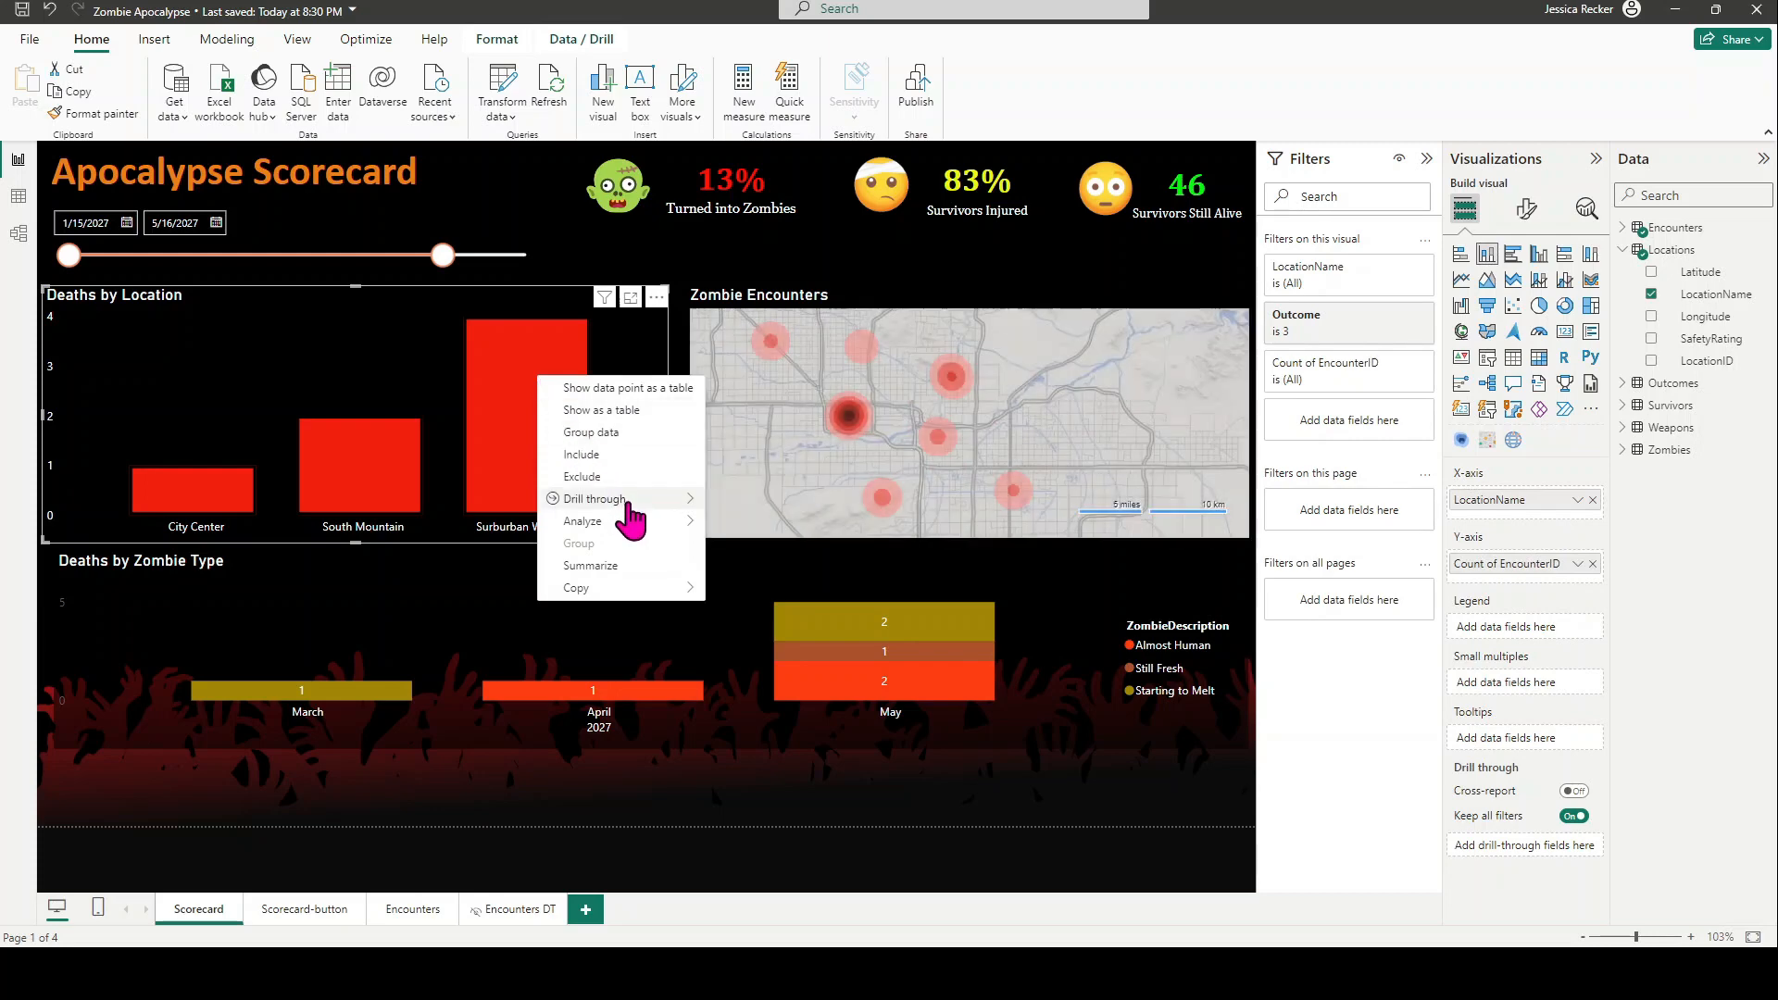
mouse_move(635, 502)
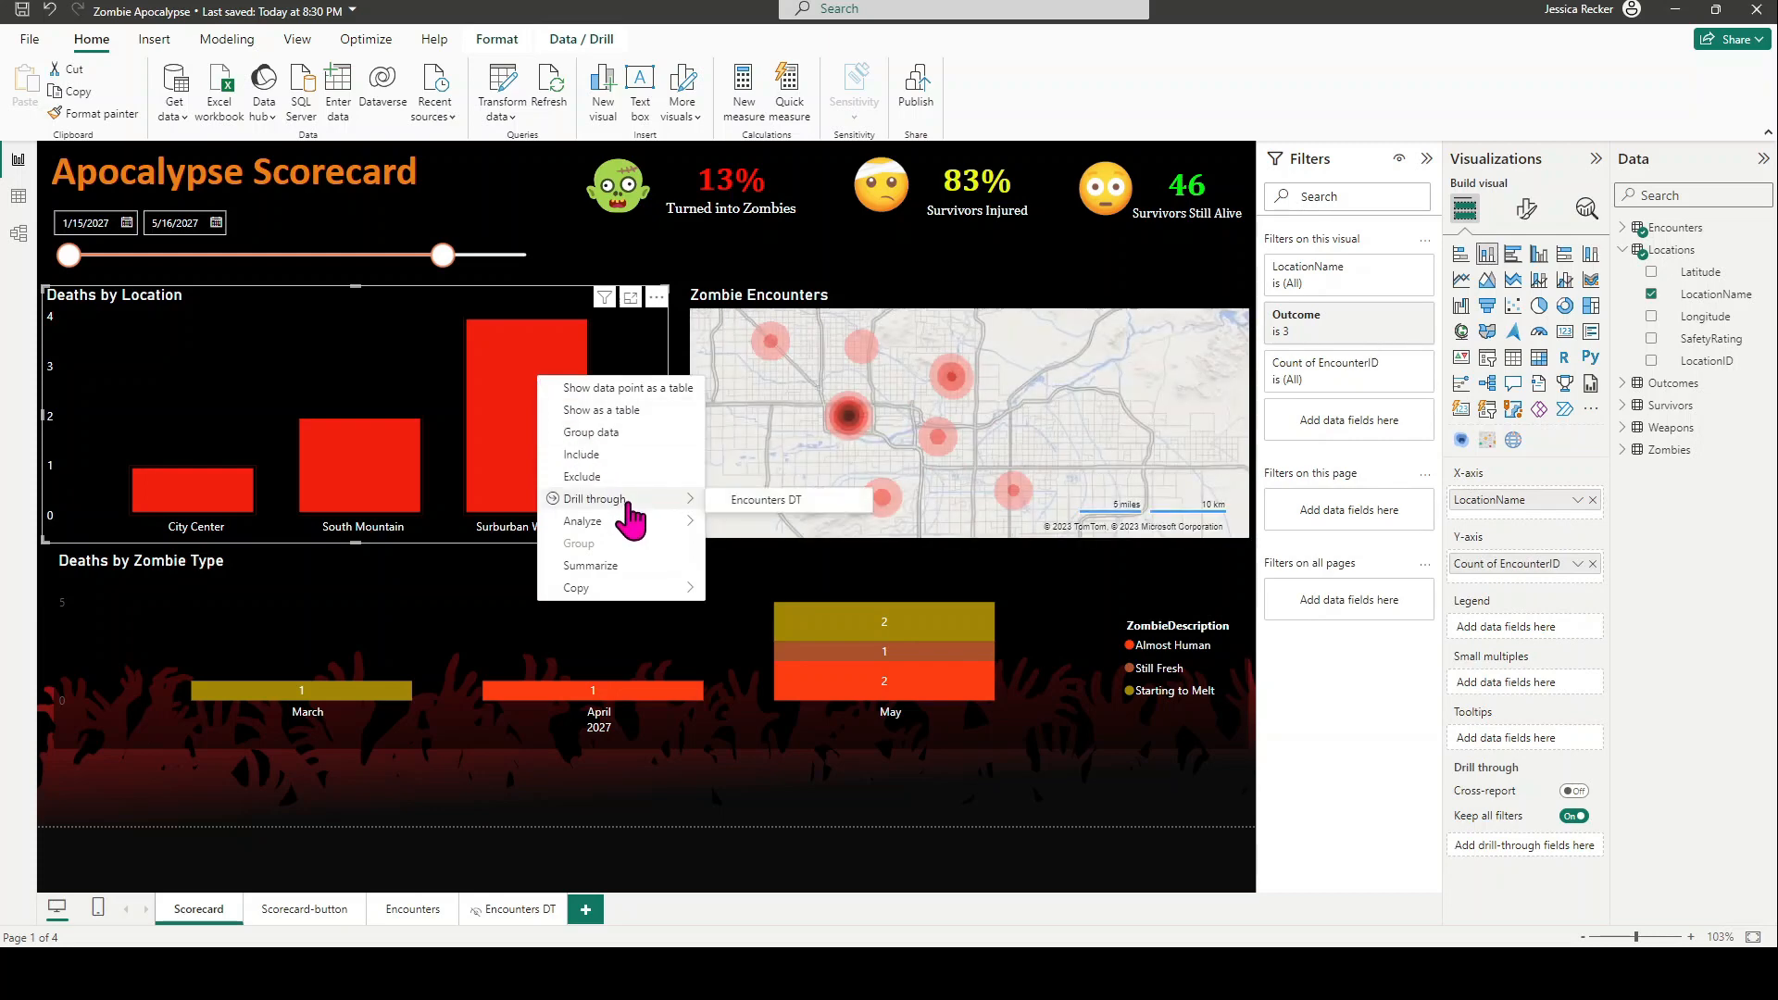
left_click(760, 505)
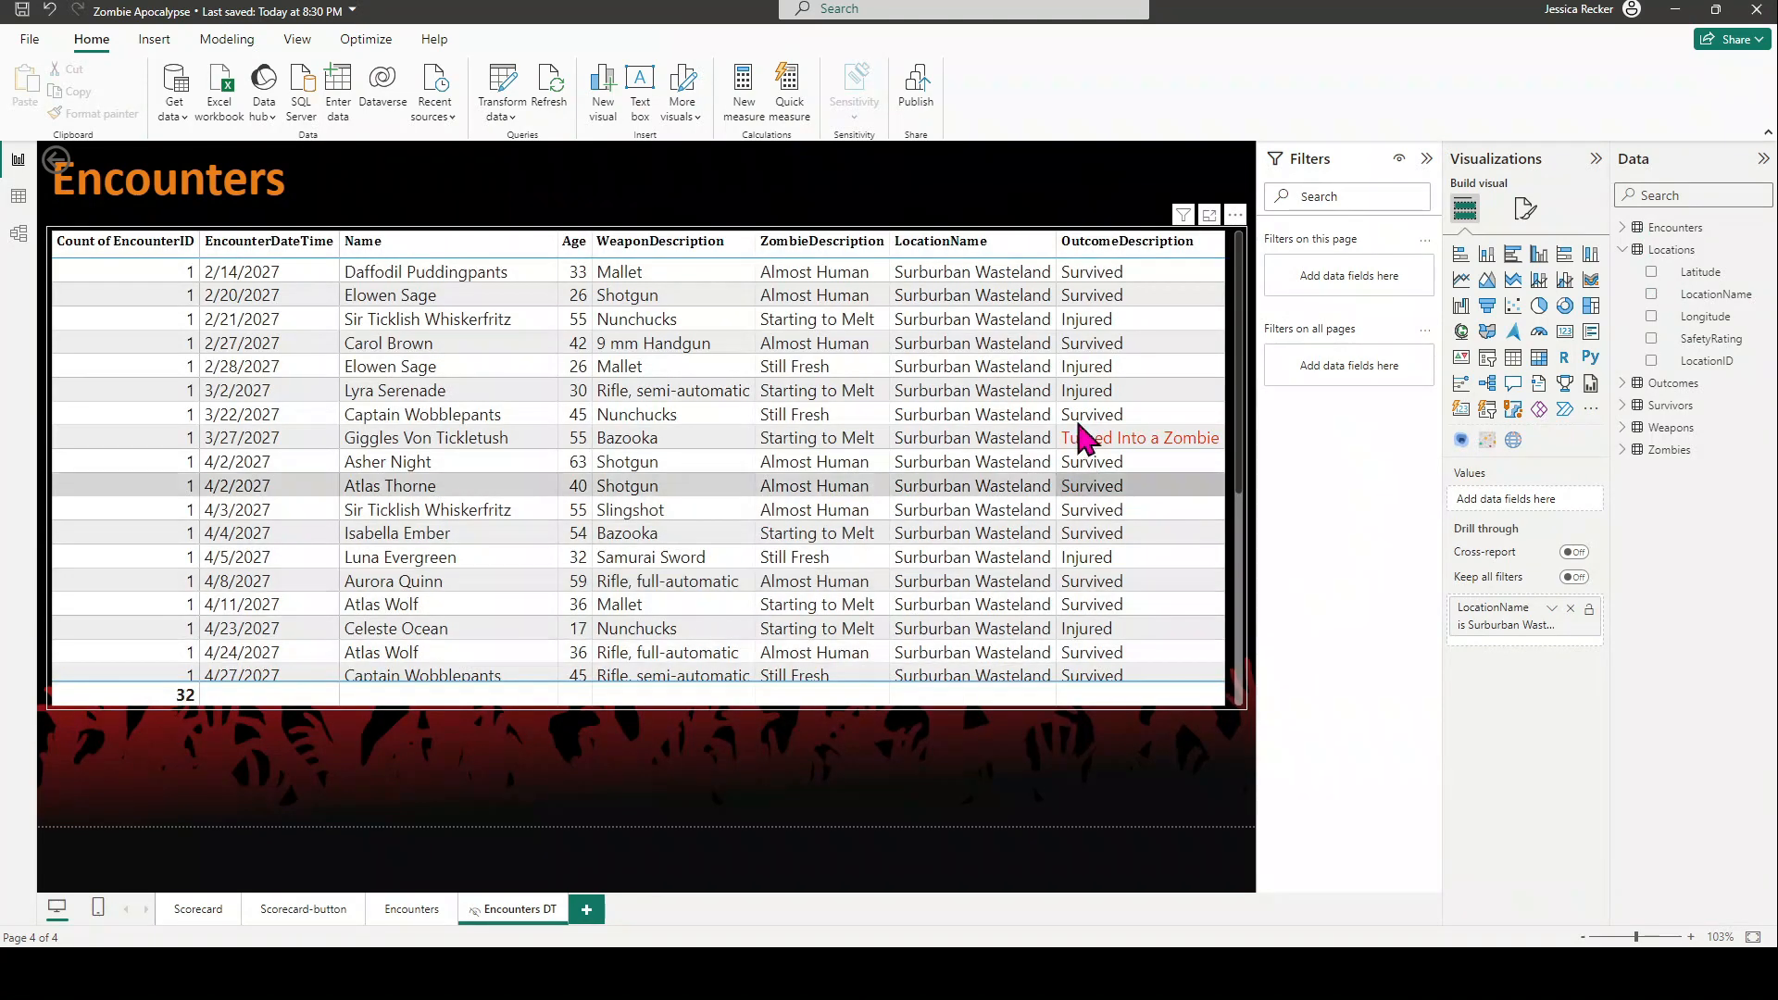
scroll(1134, 352, "down", 5)
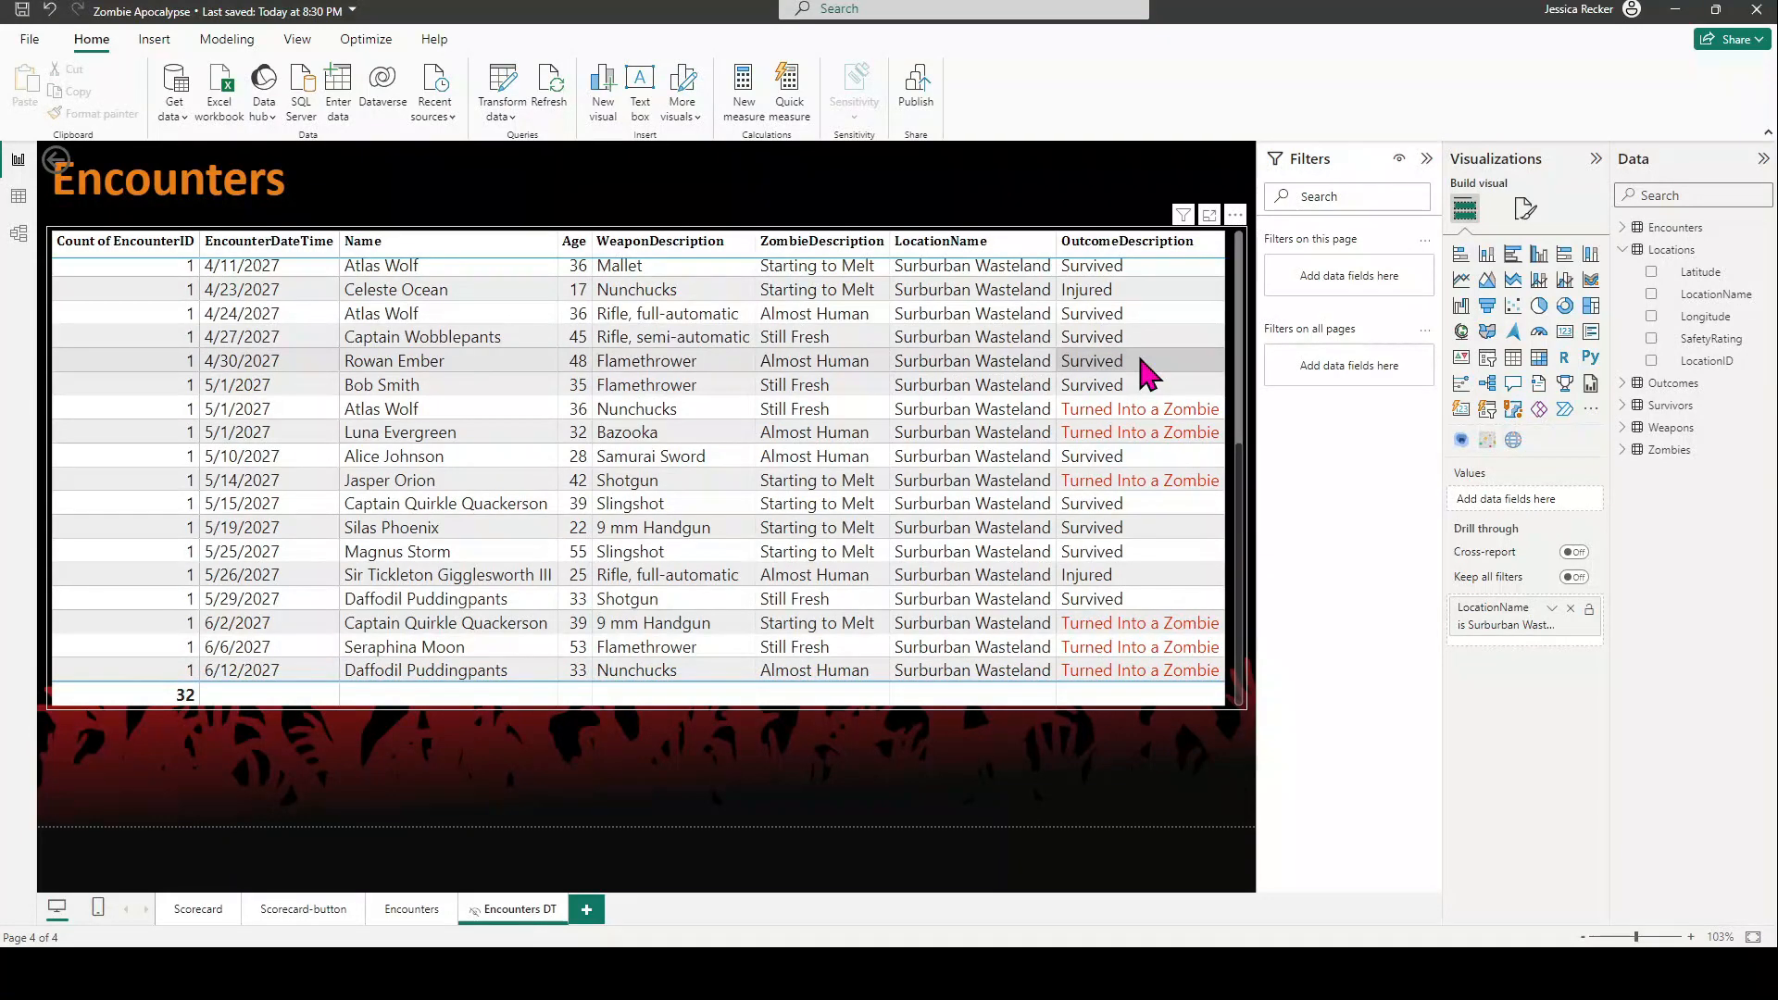
scroll(1140, 360, "up", 5)
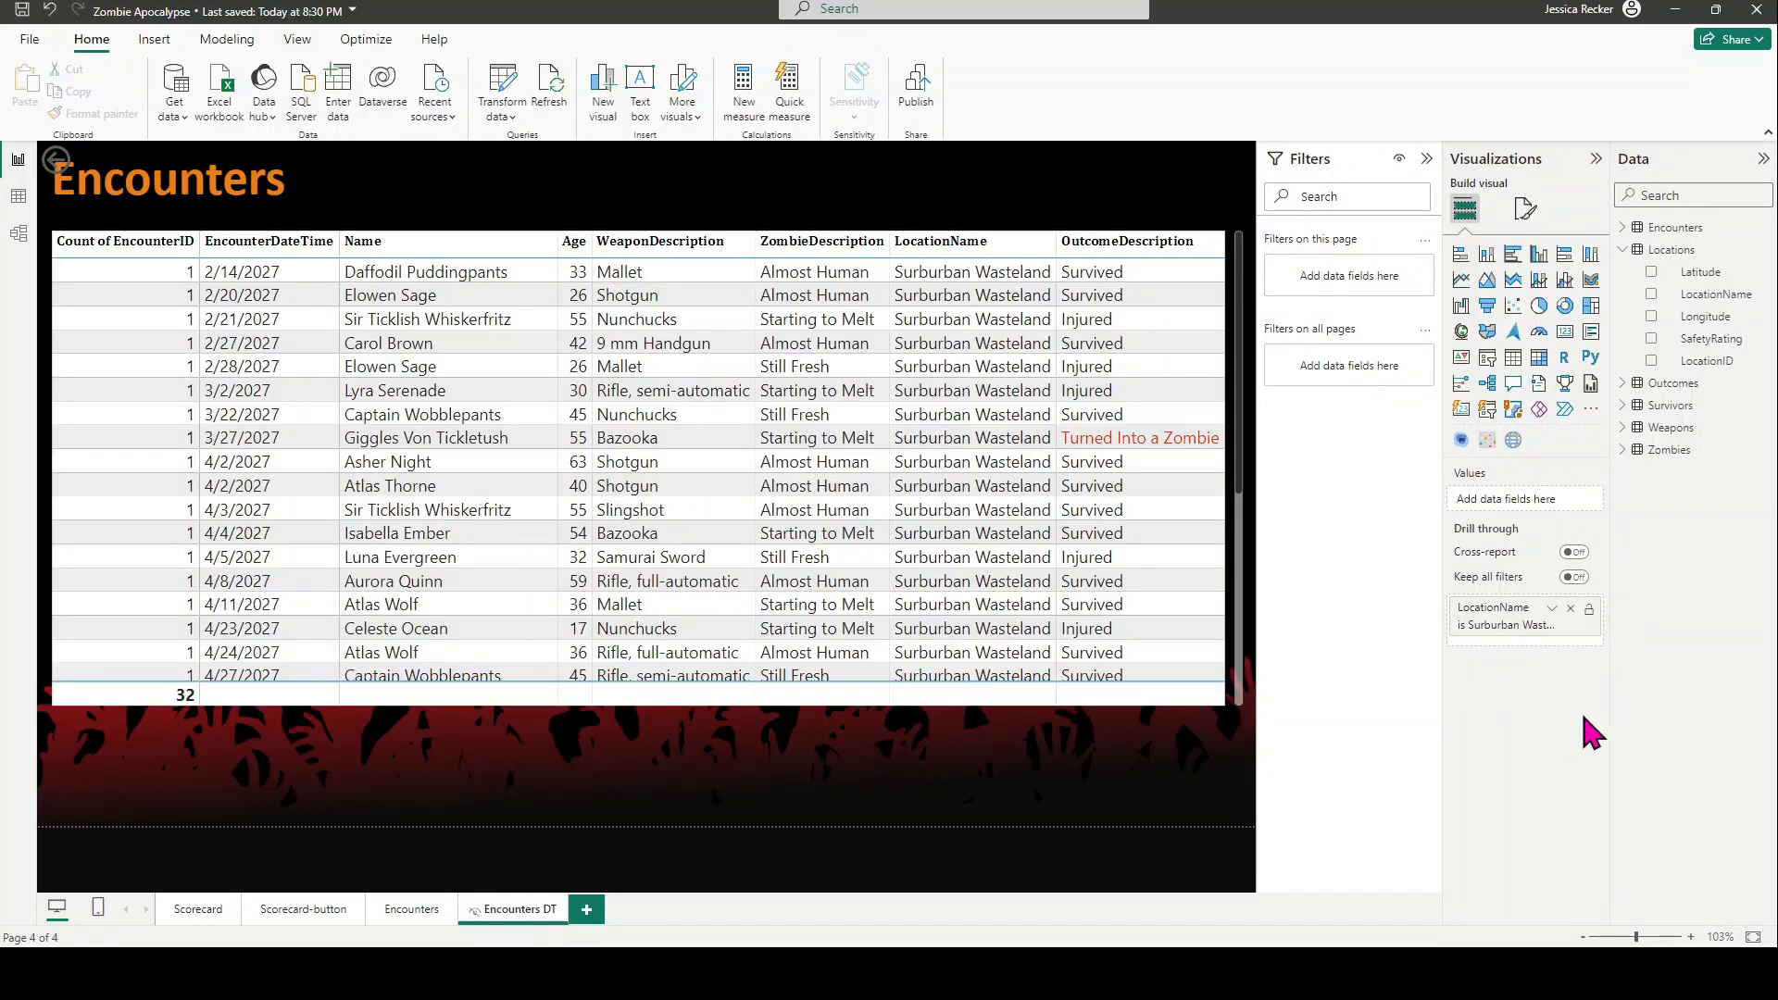
- Turn on Keep all filters for the Encounters DT drill-through and open the Scorecard-button page
left_click(1574, 577)
left_click(284, 917)
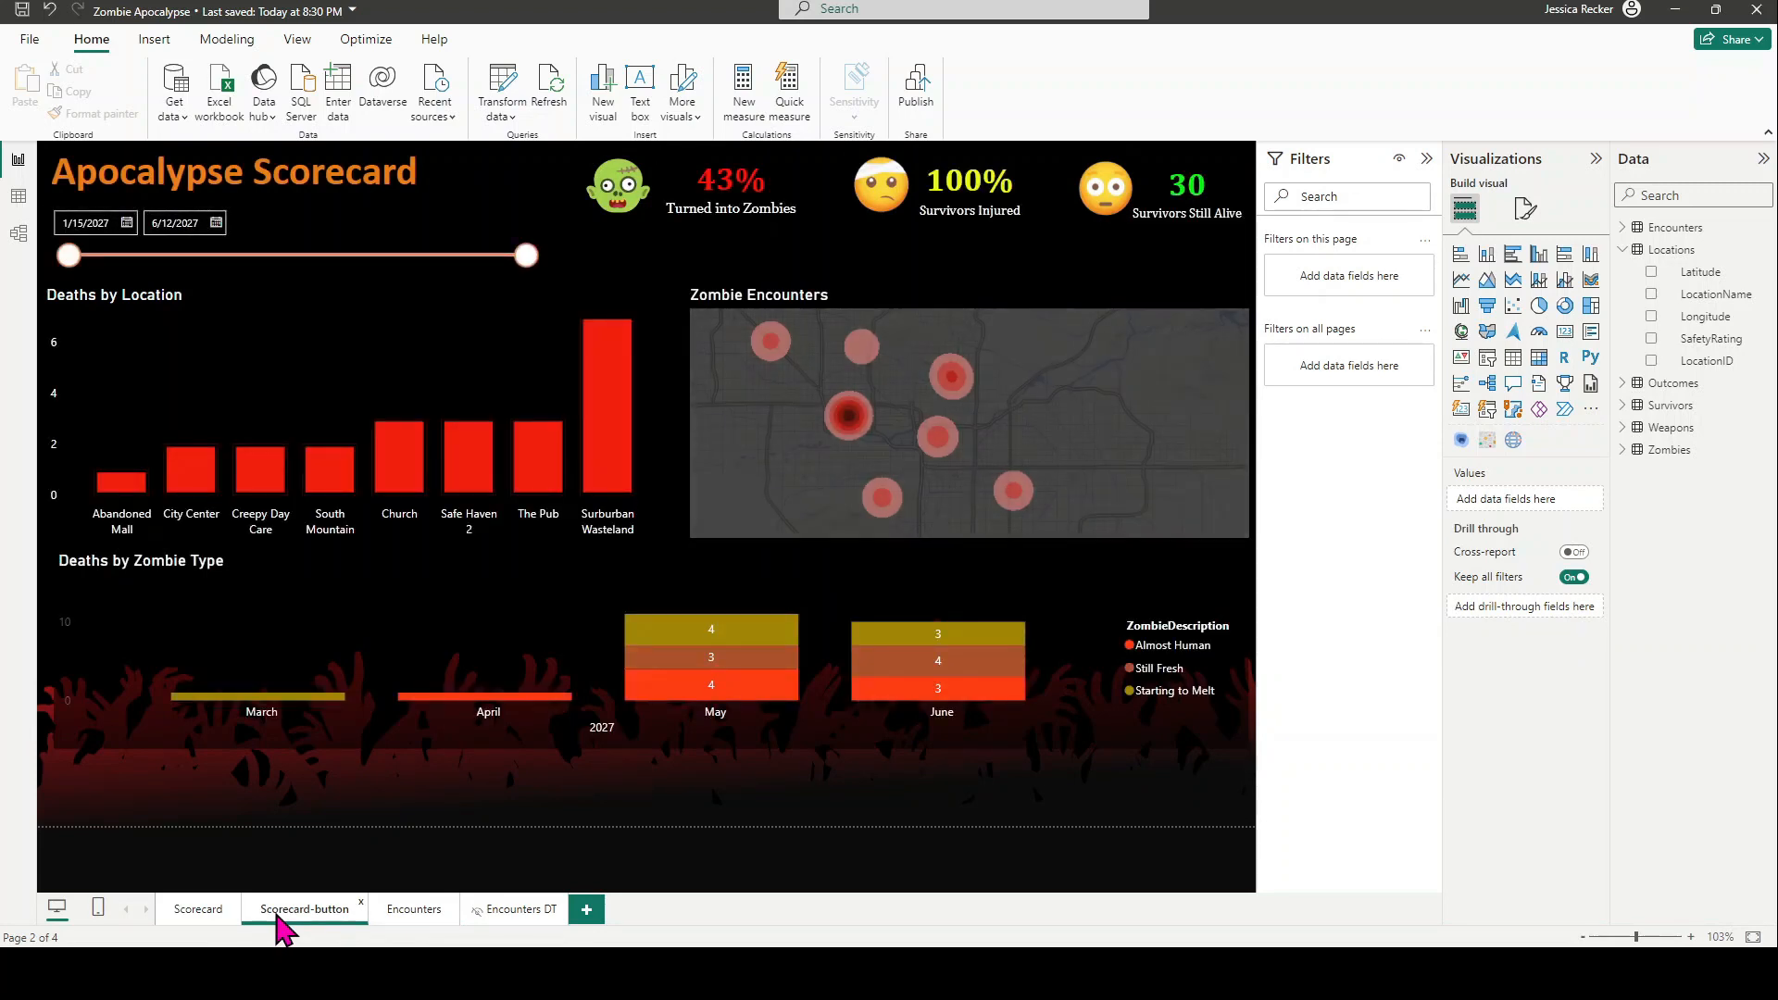
- Display the Action settings of the blank button over the Deaths by Location chart, and deselect the button
left_click(427, 326)
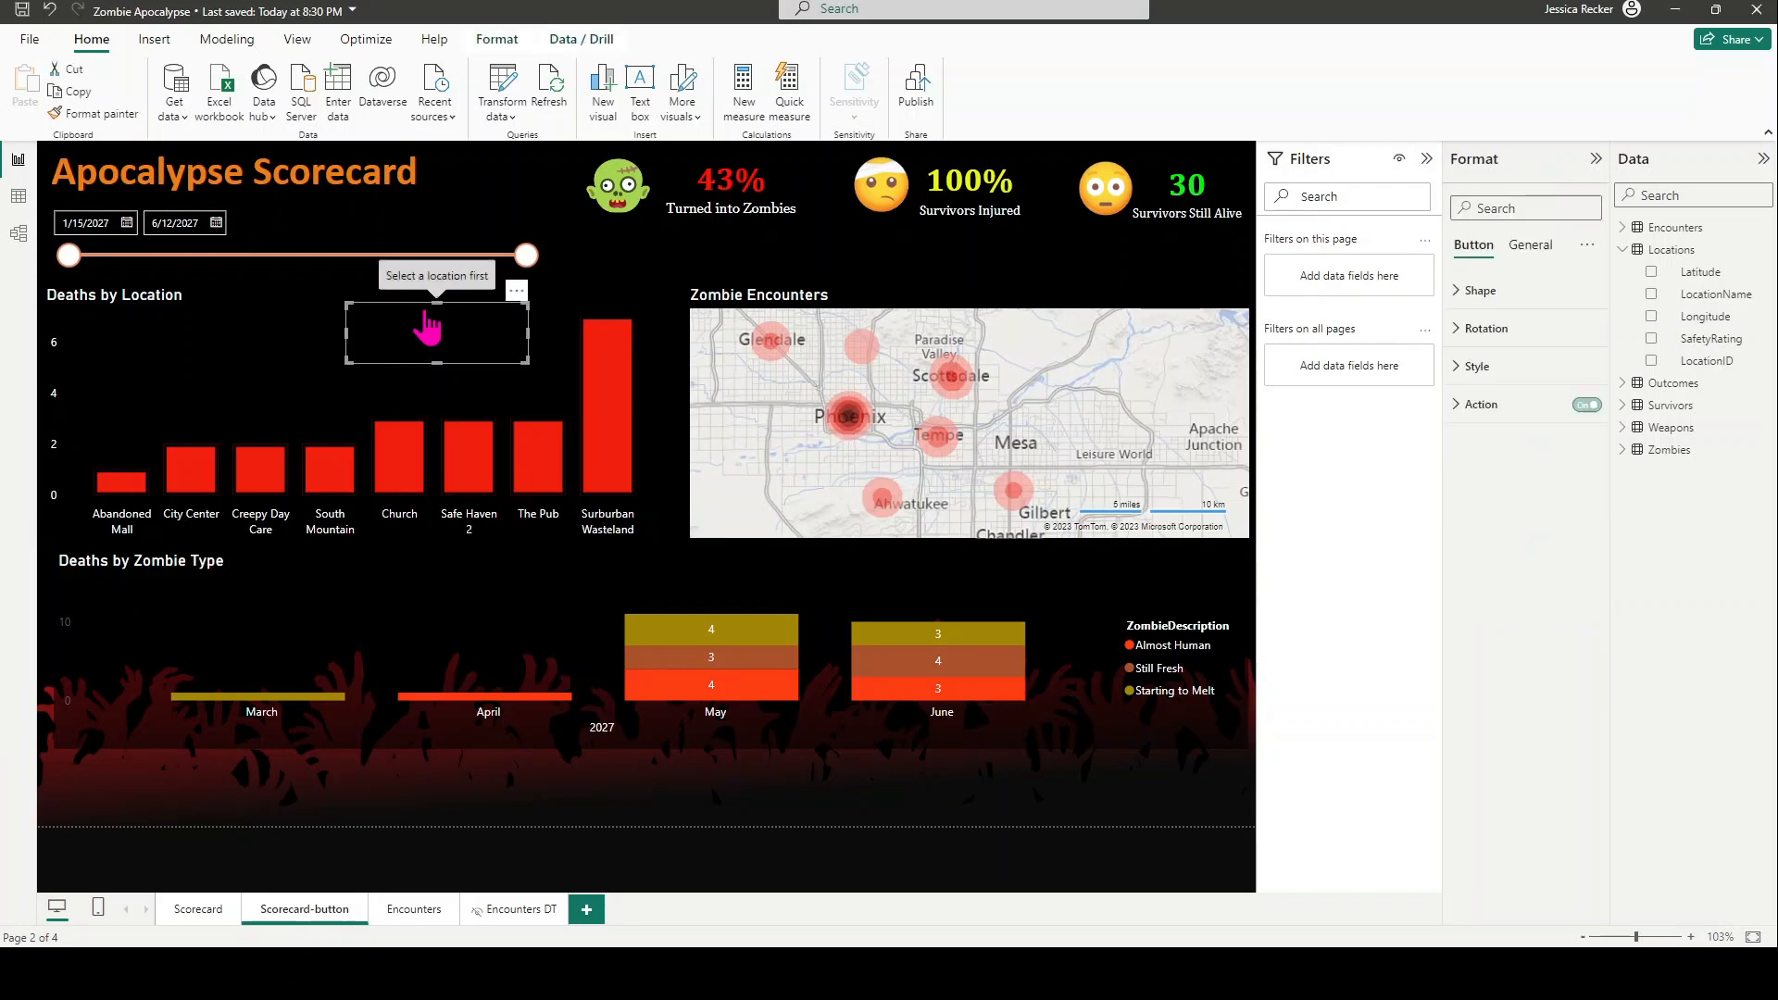
left_click(1487, 408)
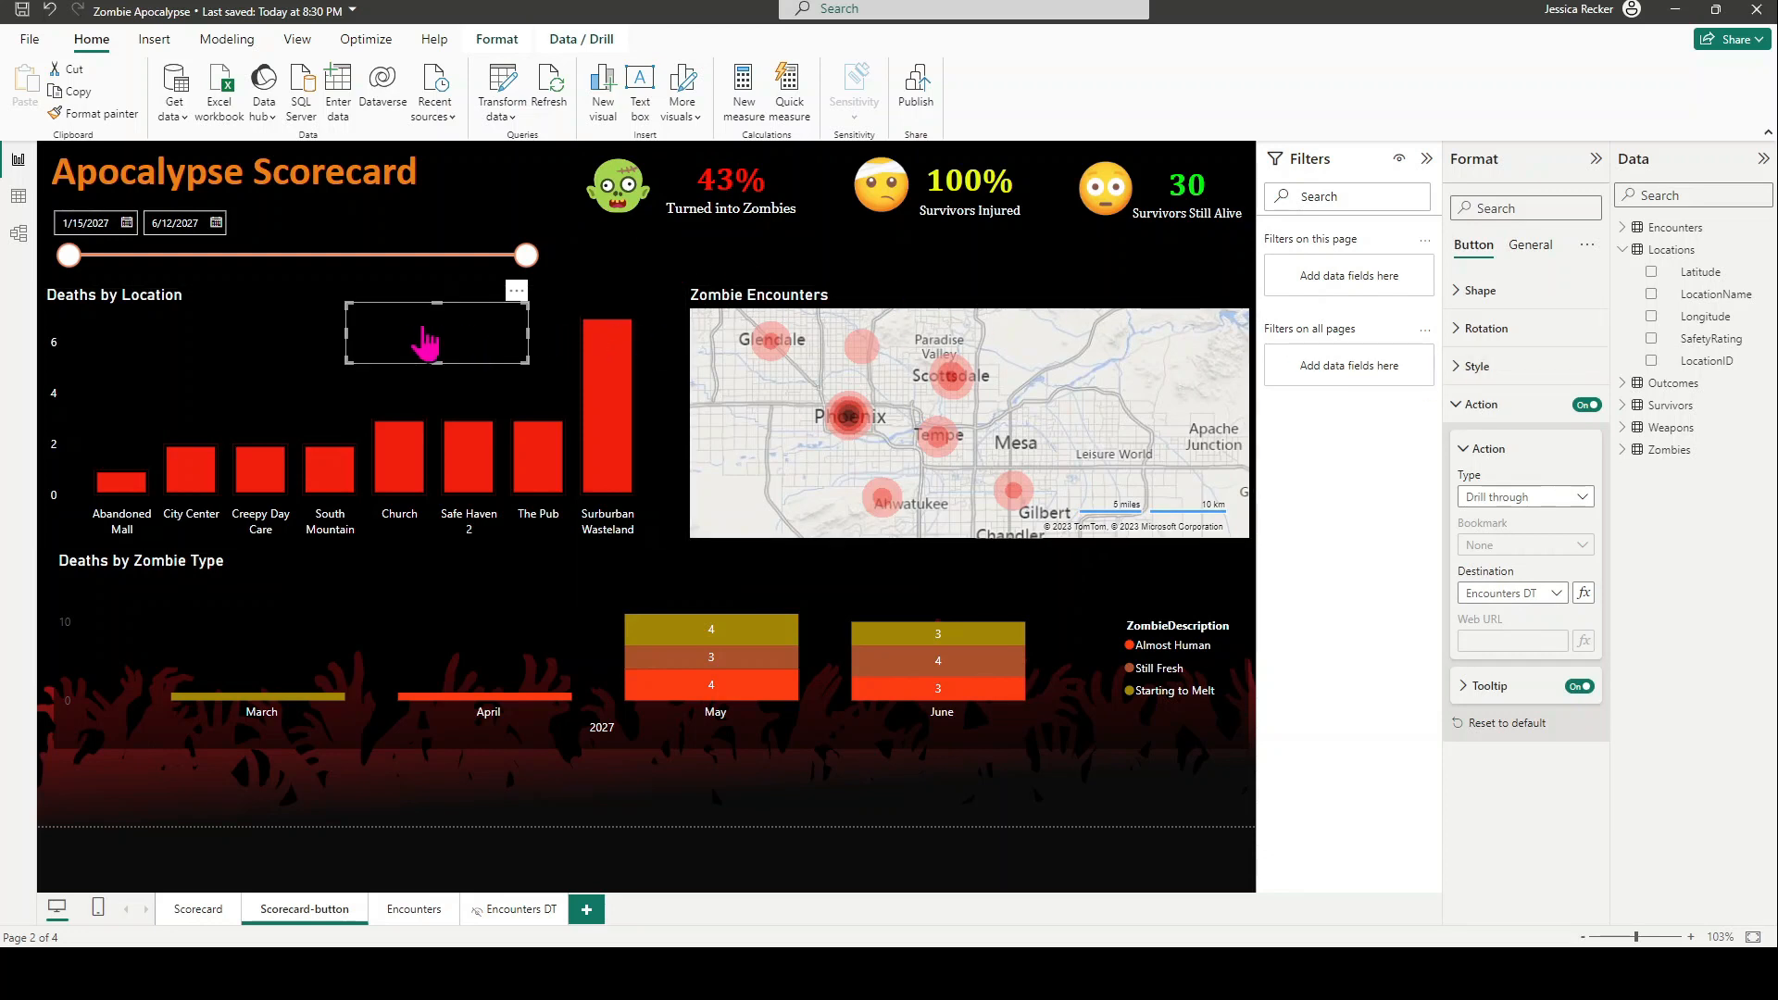
left_click(676, 250)
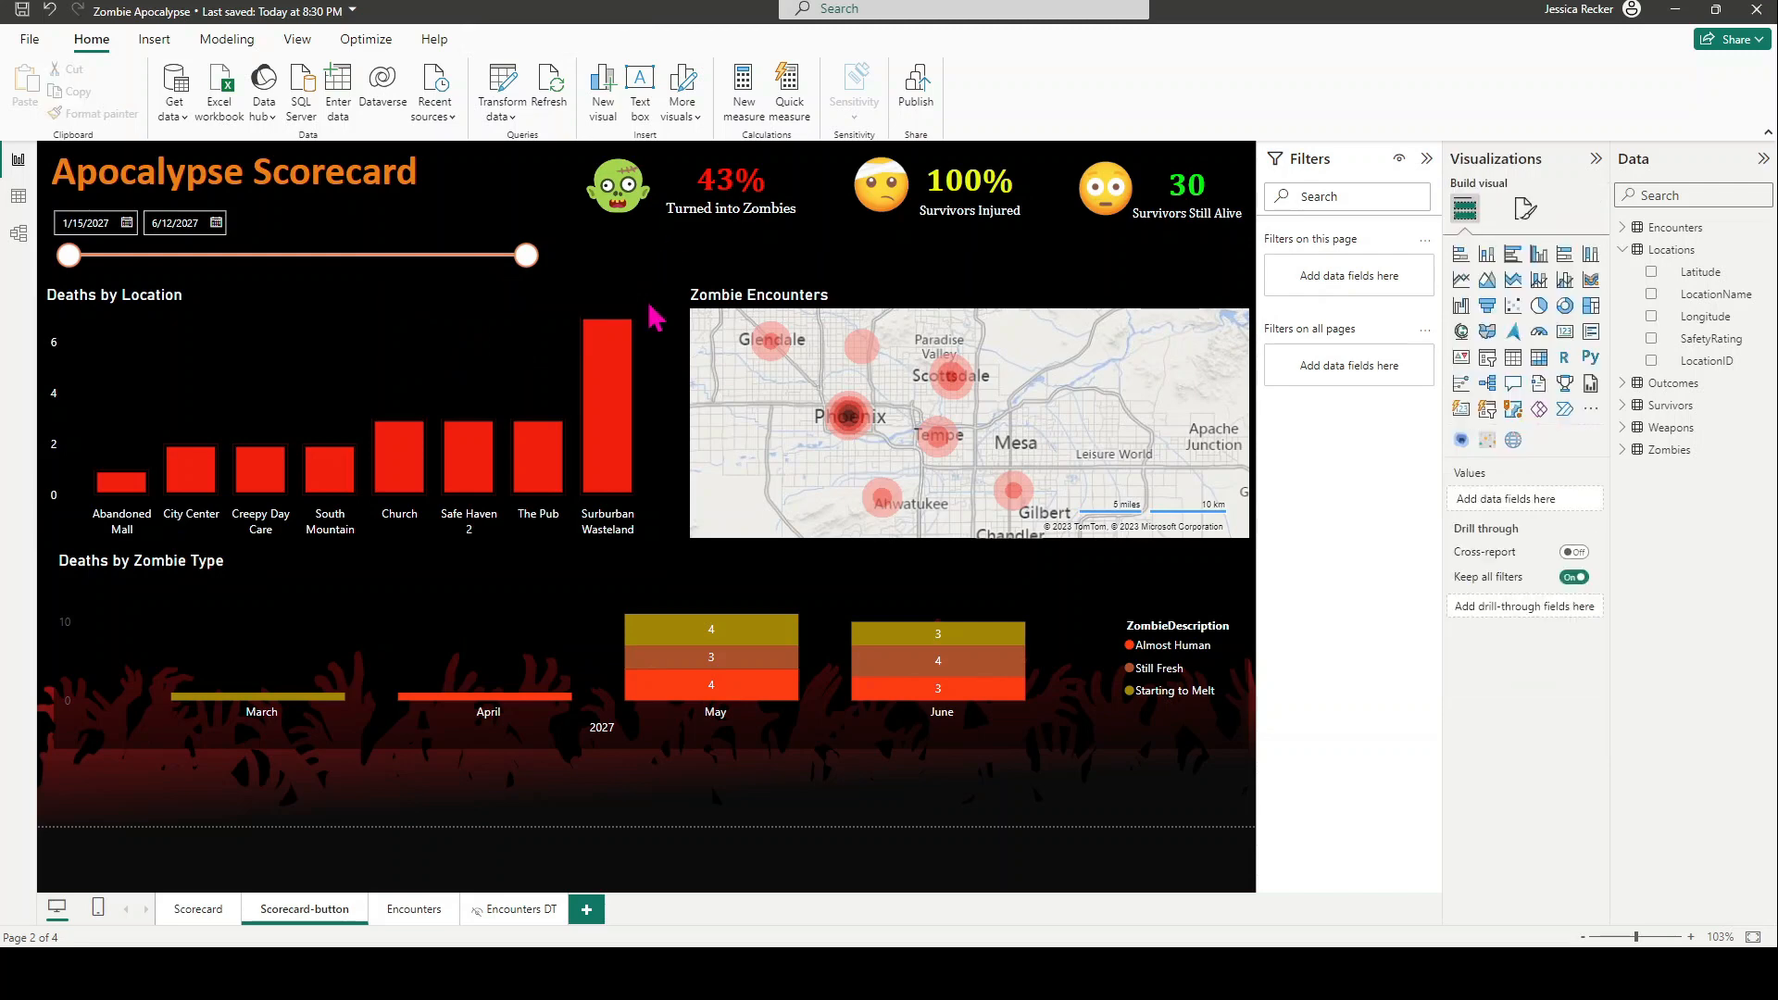
- Select the Surburban Wasteland bar and use the Click for details button to drill through to Encounters DT
left_click(609, 384)
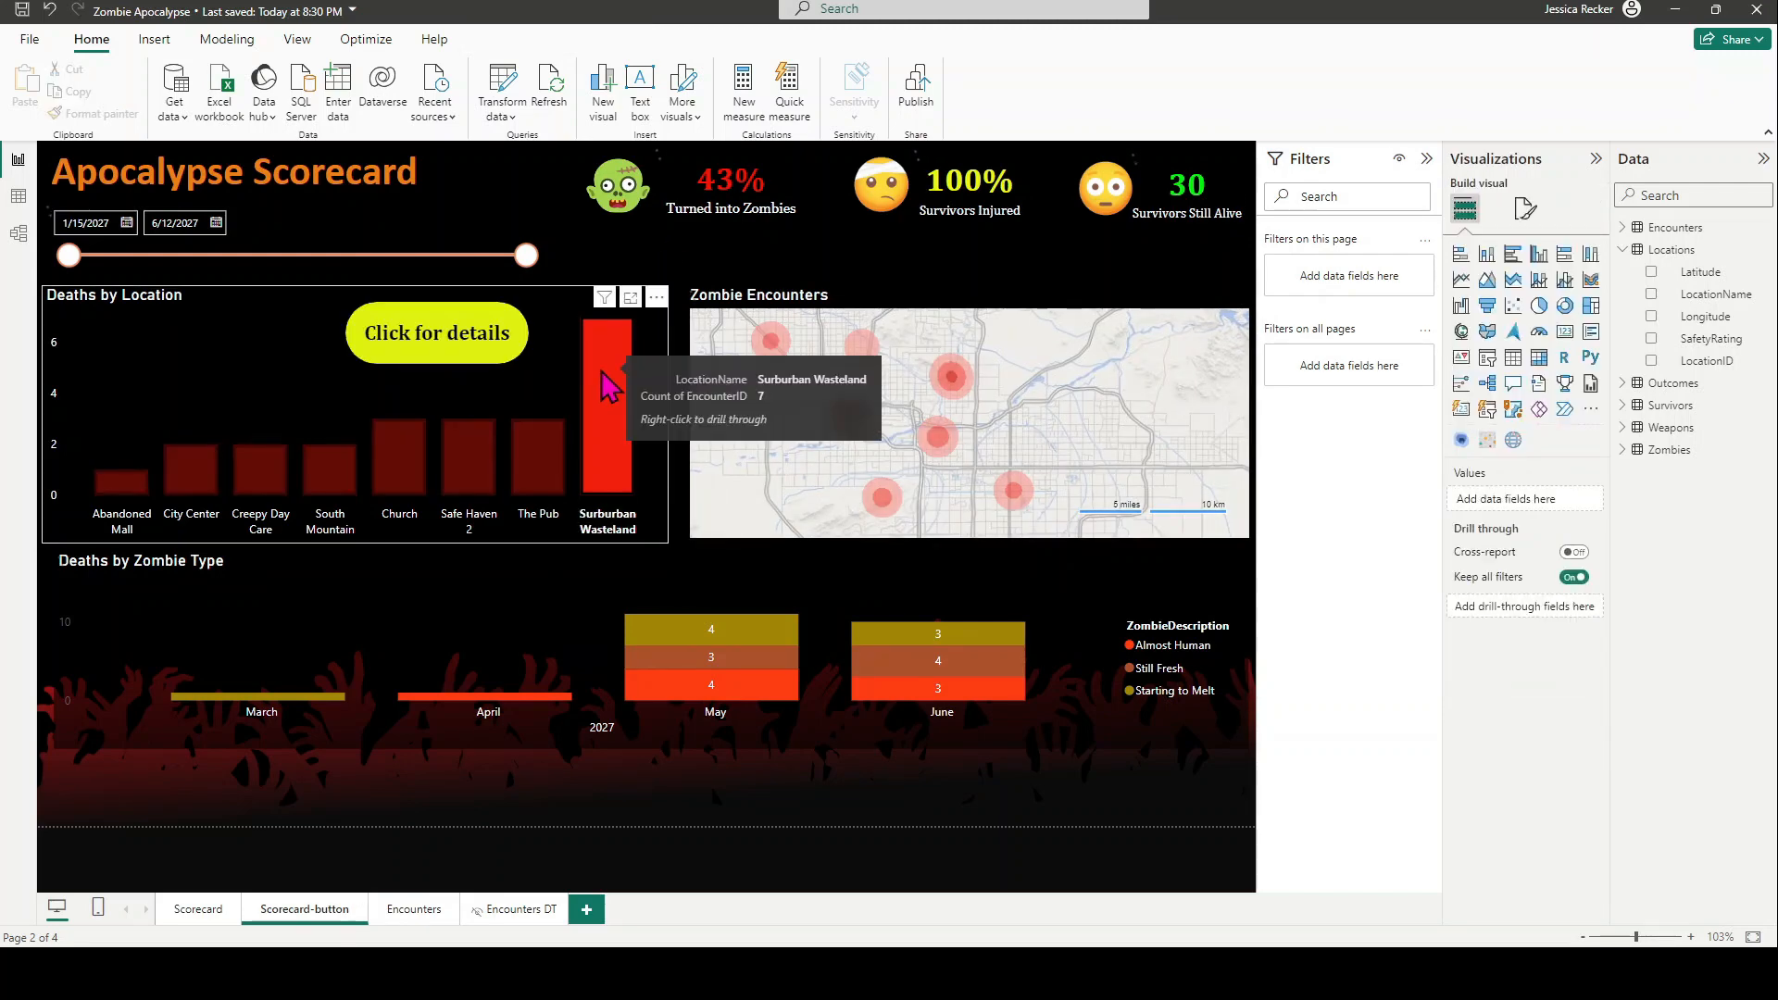
left_click(465, 347, "ctrl")
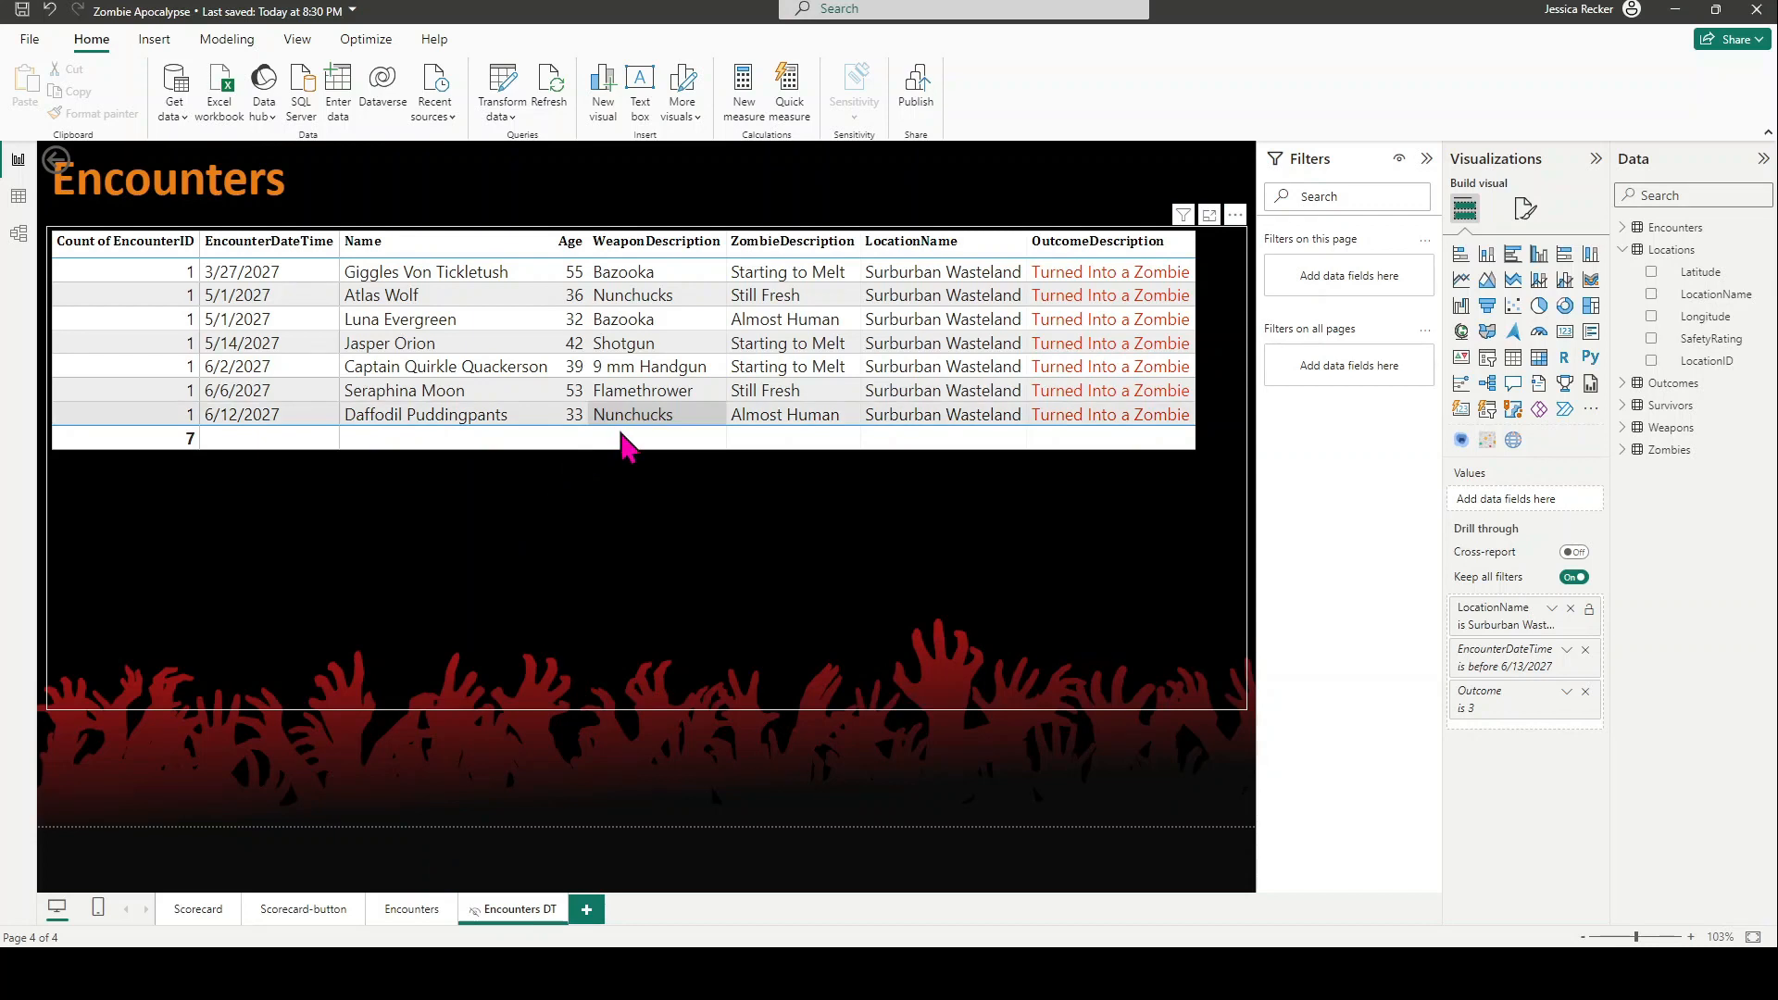
- Select the encounters table on the Encounters DT page and switch to the Model view
left_click(663, 512)
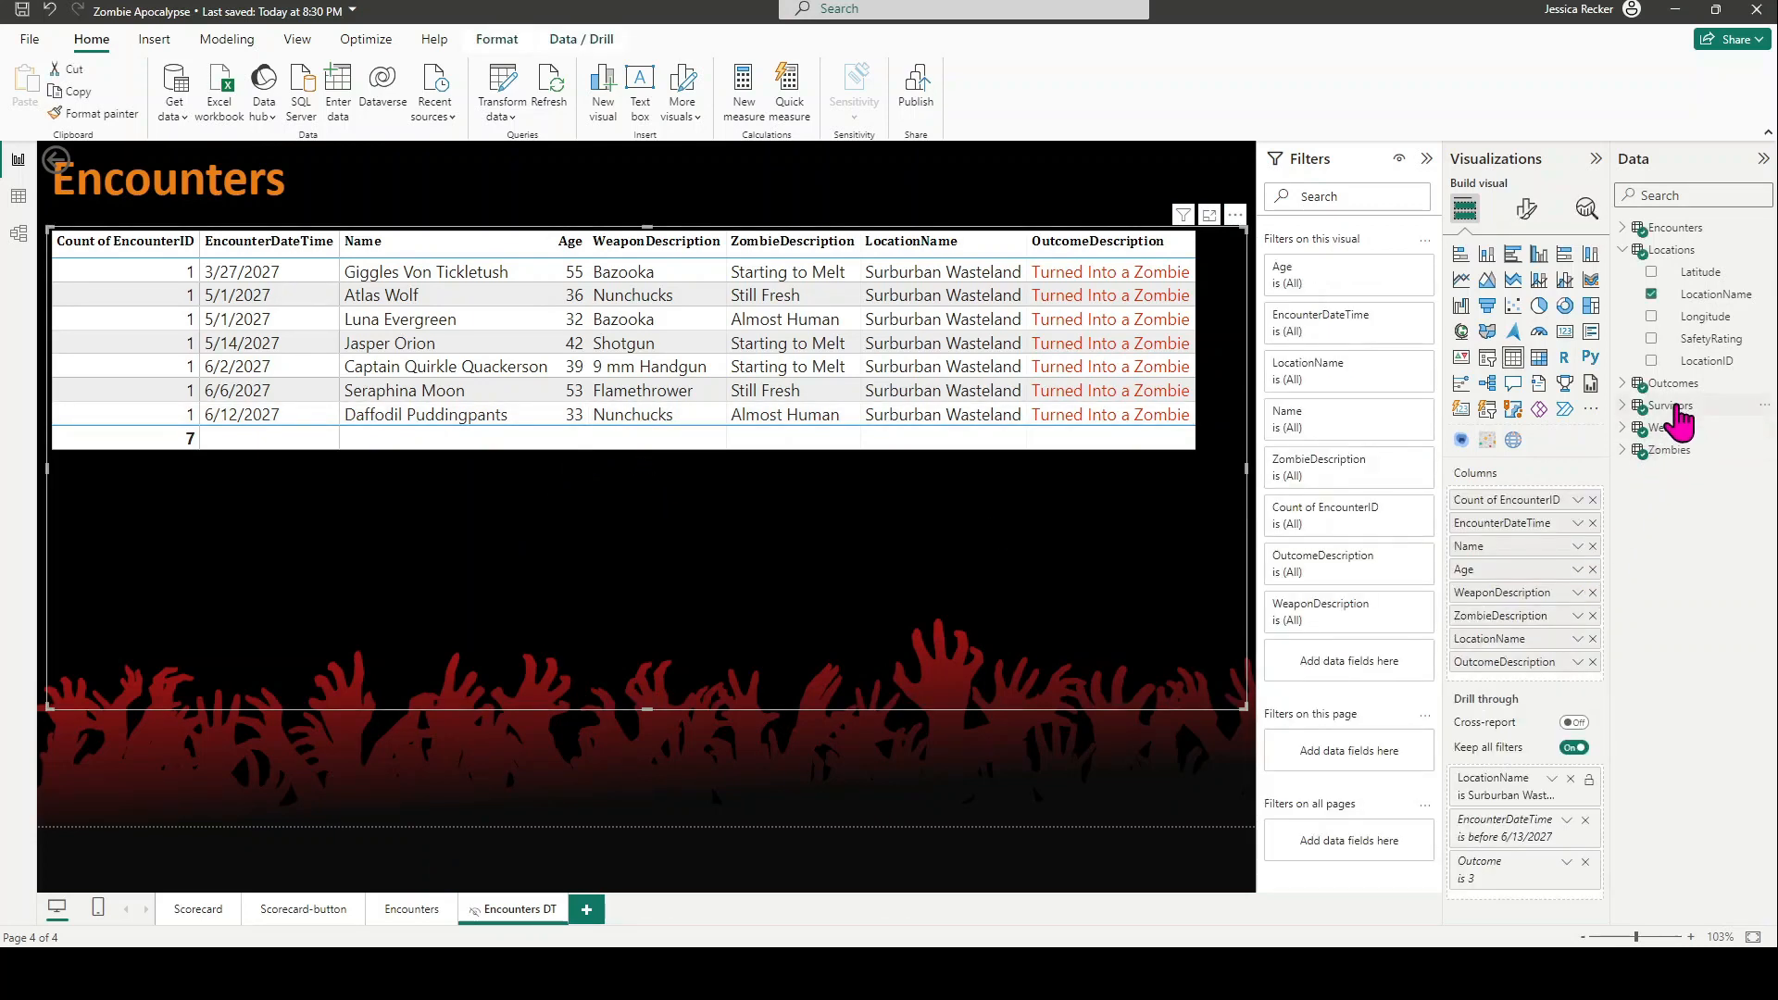
left_click(18, 233)
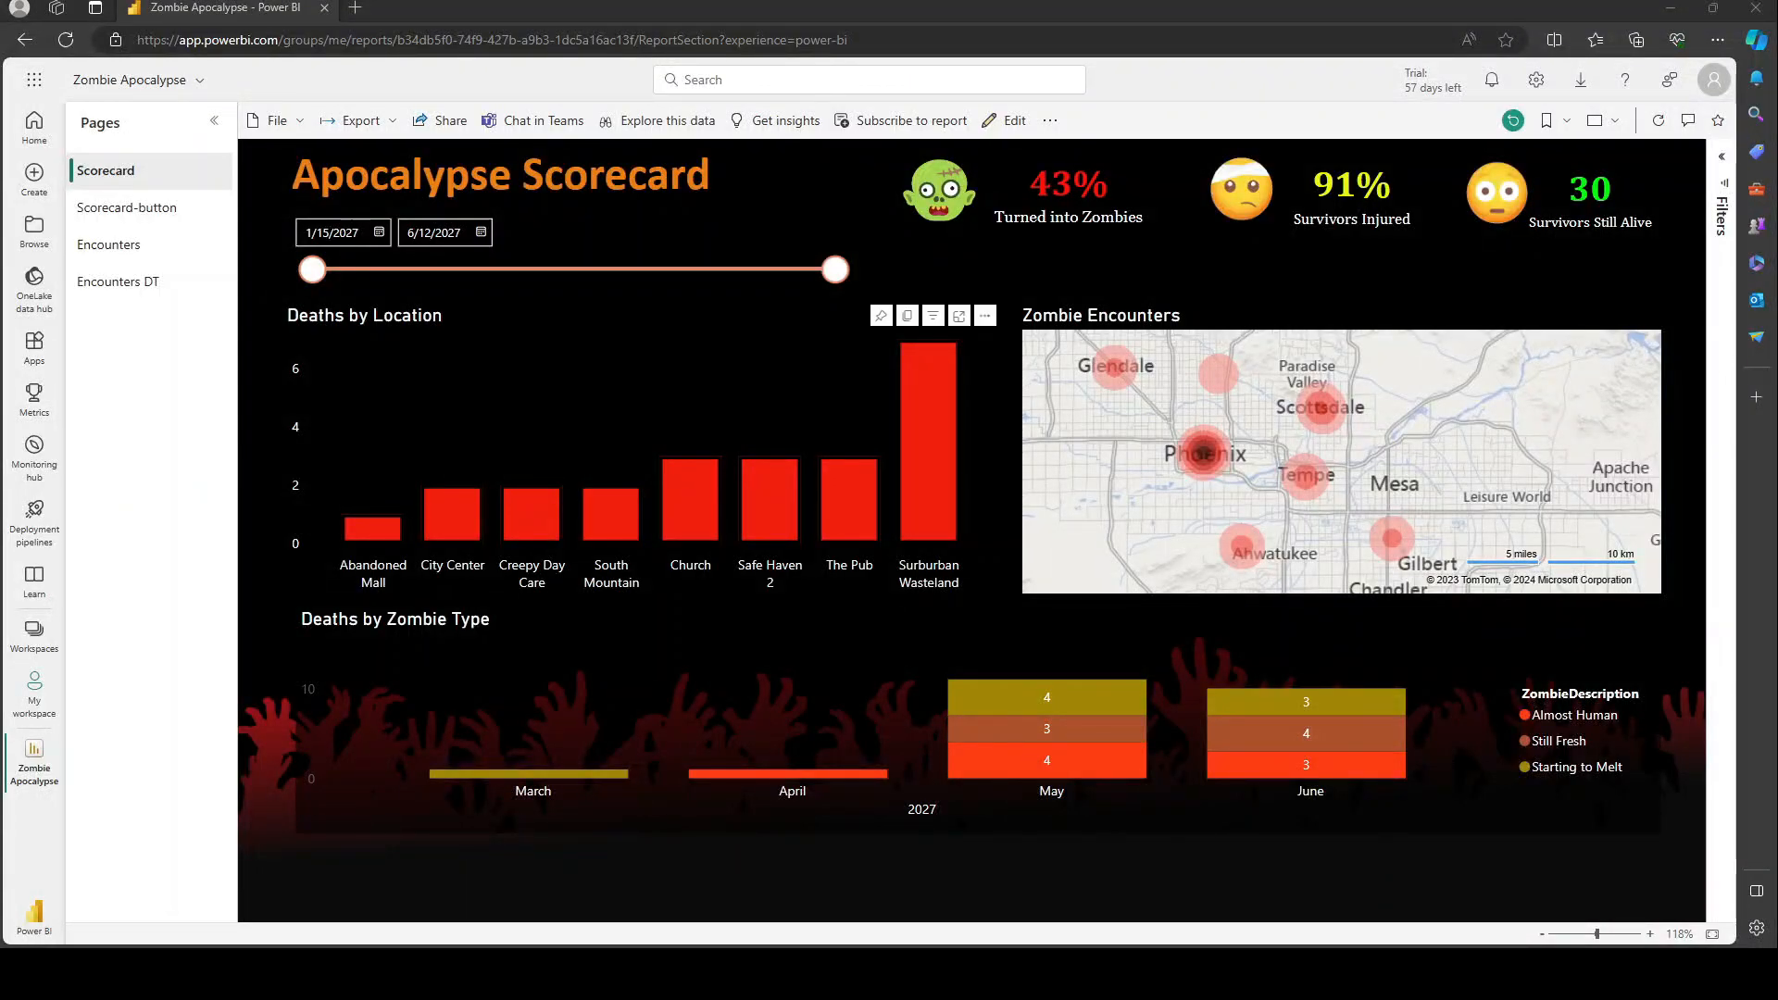
- In the published browser report, drill through from the Surburban Wasteland bar to Encounters DT and return to the Scorecard page
right_click(926, 401)
mouse_move(1025, 561)
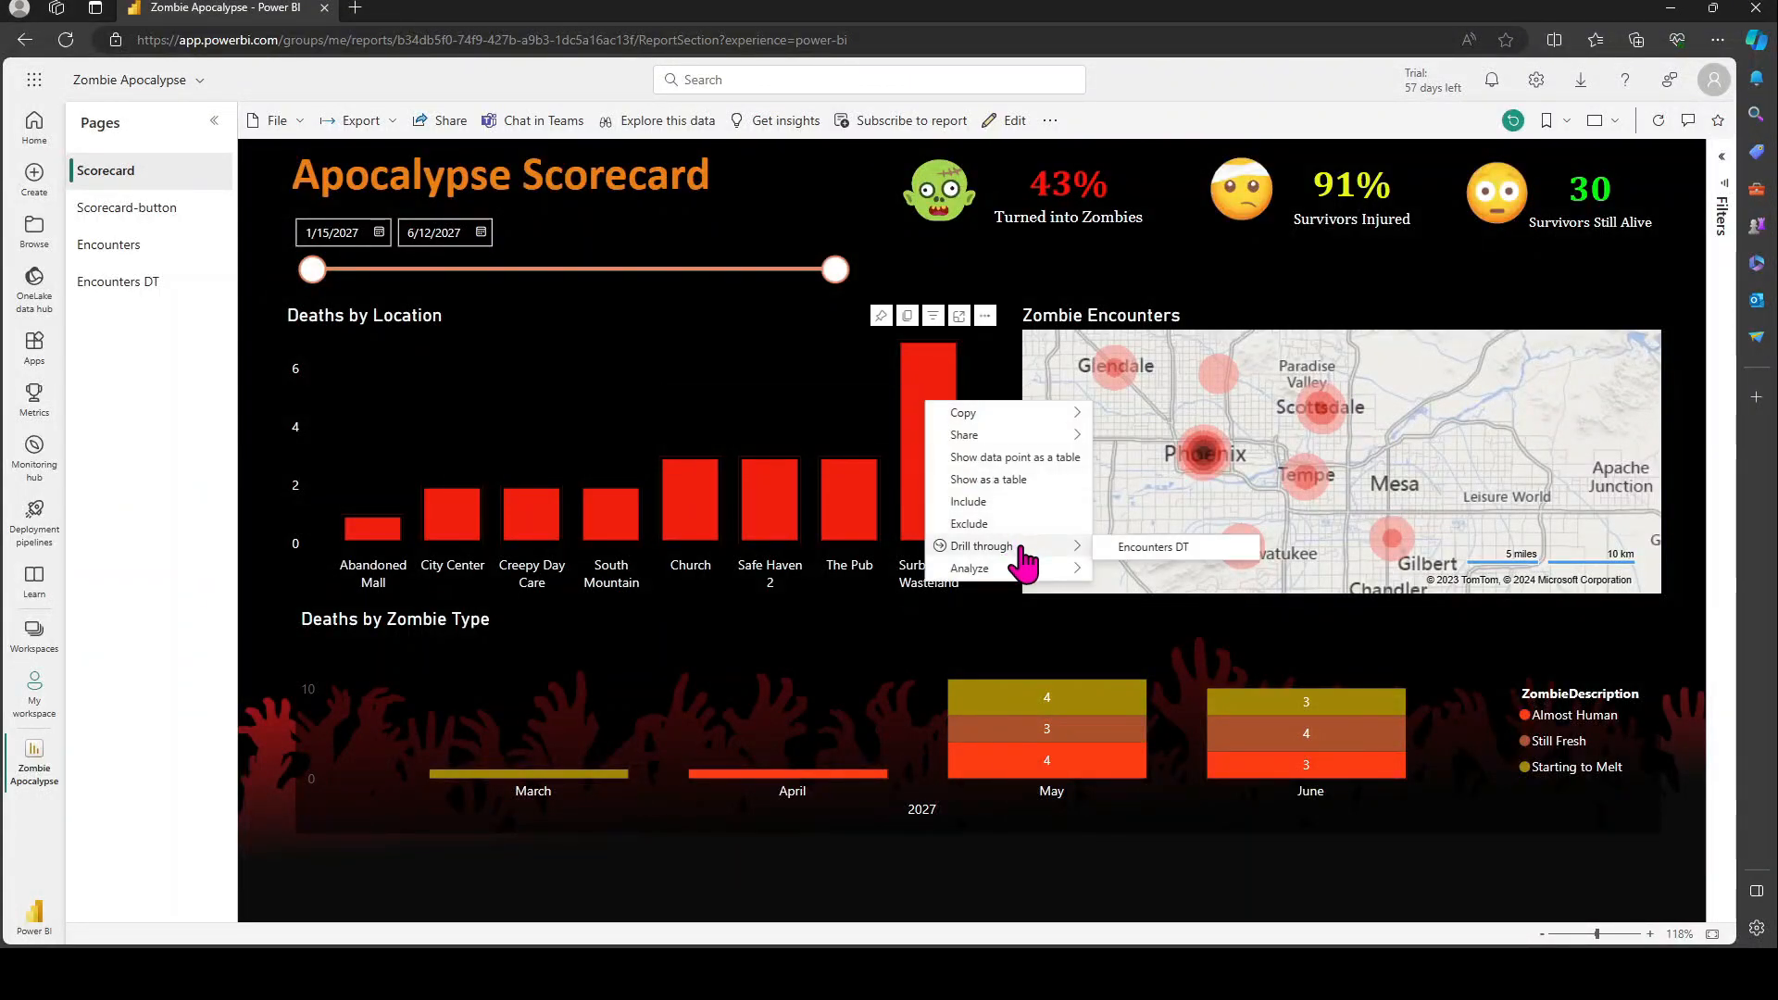
left_click(1132, 548)
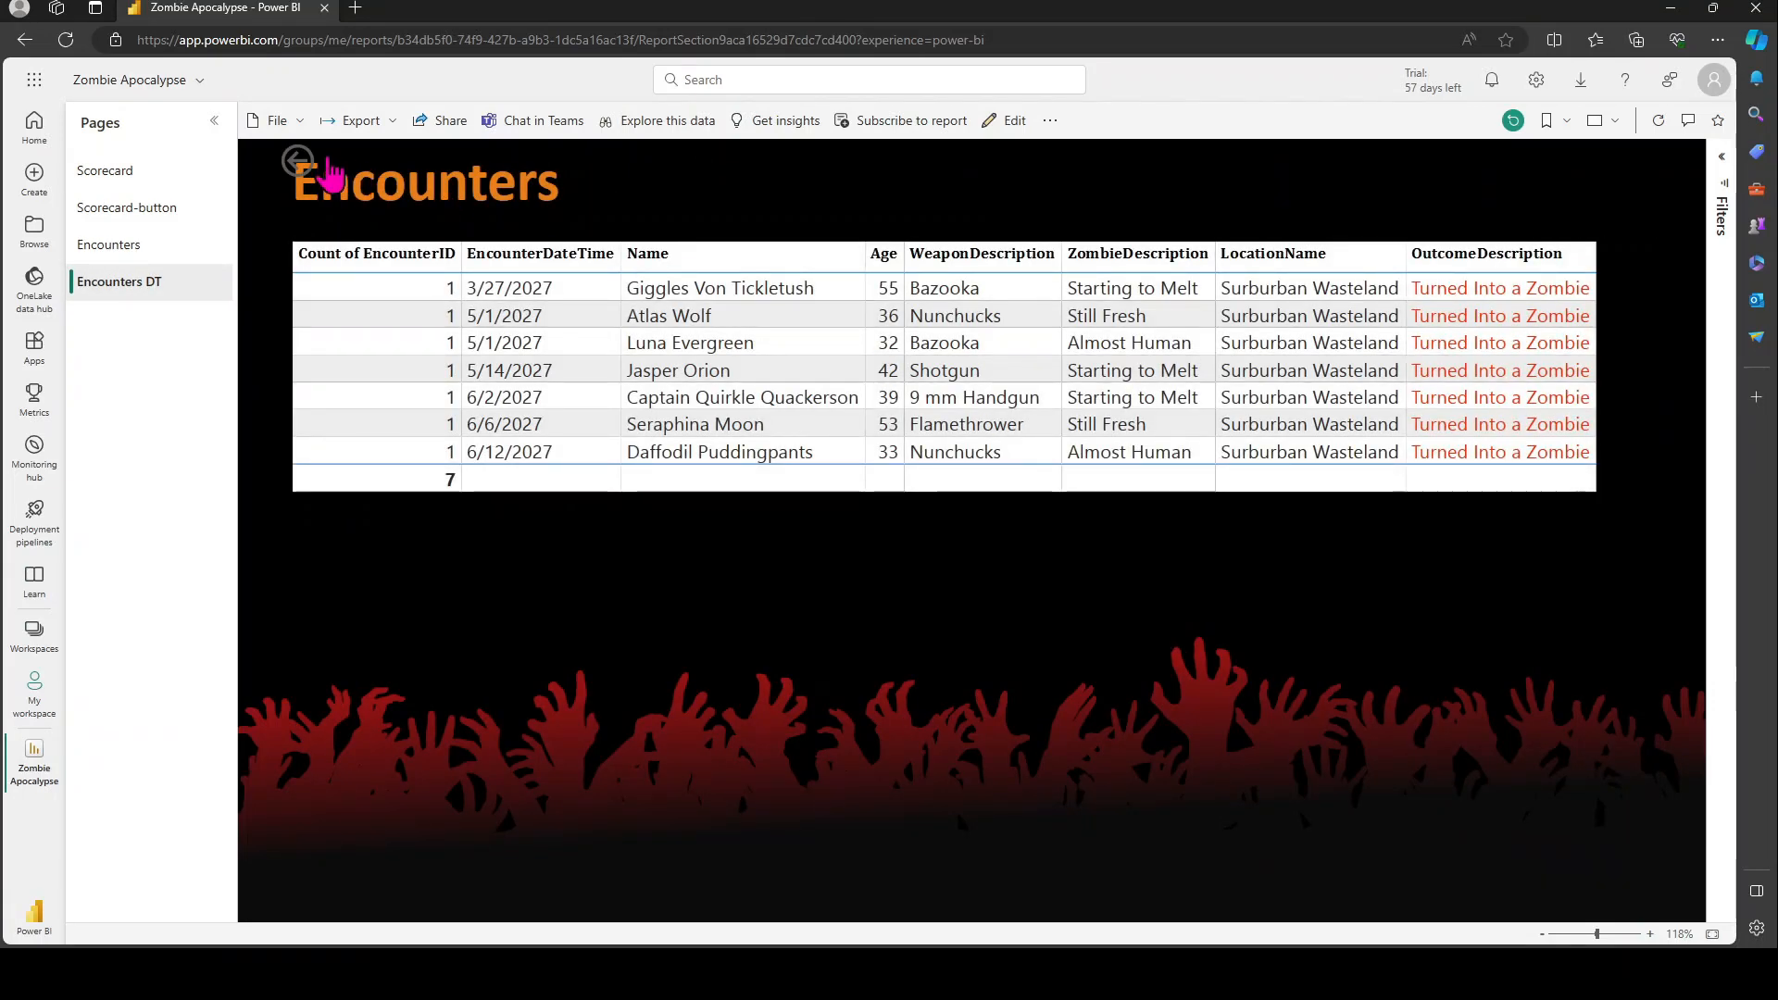
left_click(299, 163)
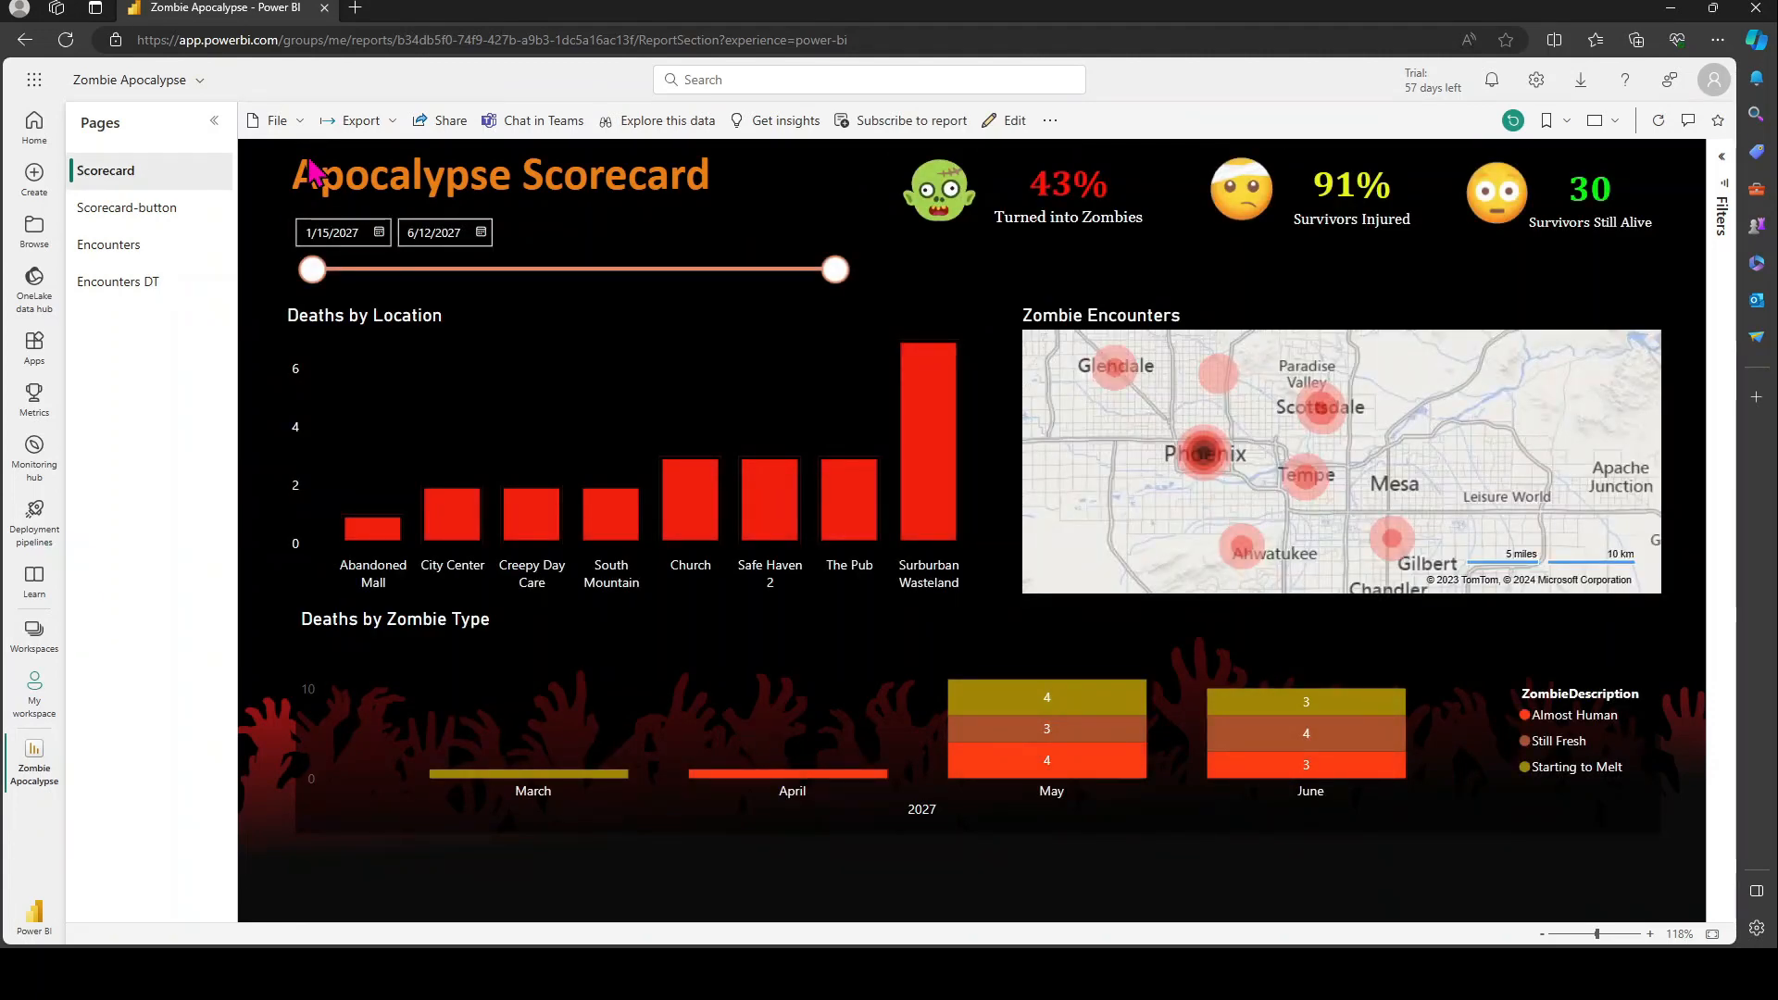
- On the Encounters DT page of the browser report, clear the Outcome, LocationName and EncounterDateTime filters to show all encounters
left_click(133, 289)
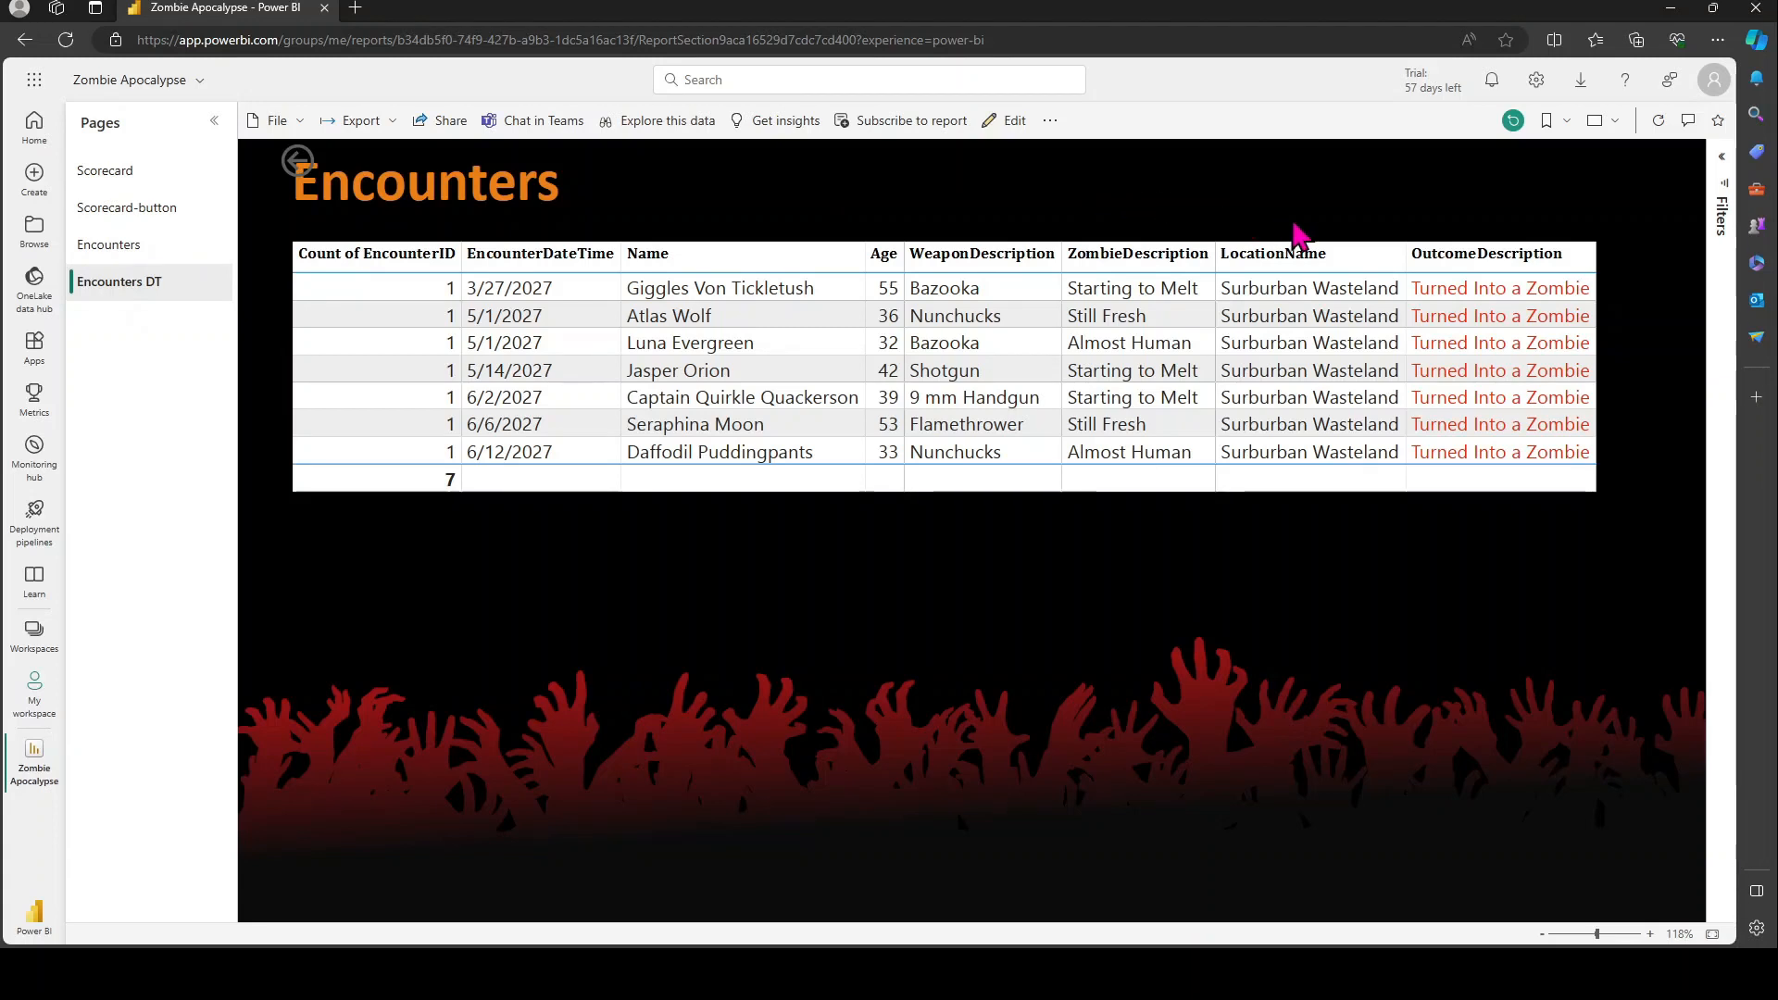
mouse_move(1649, 243)
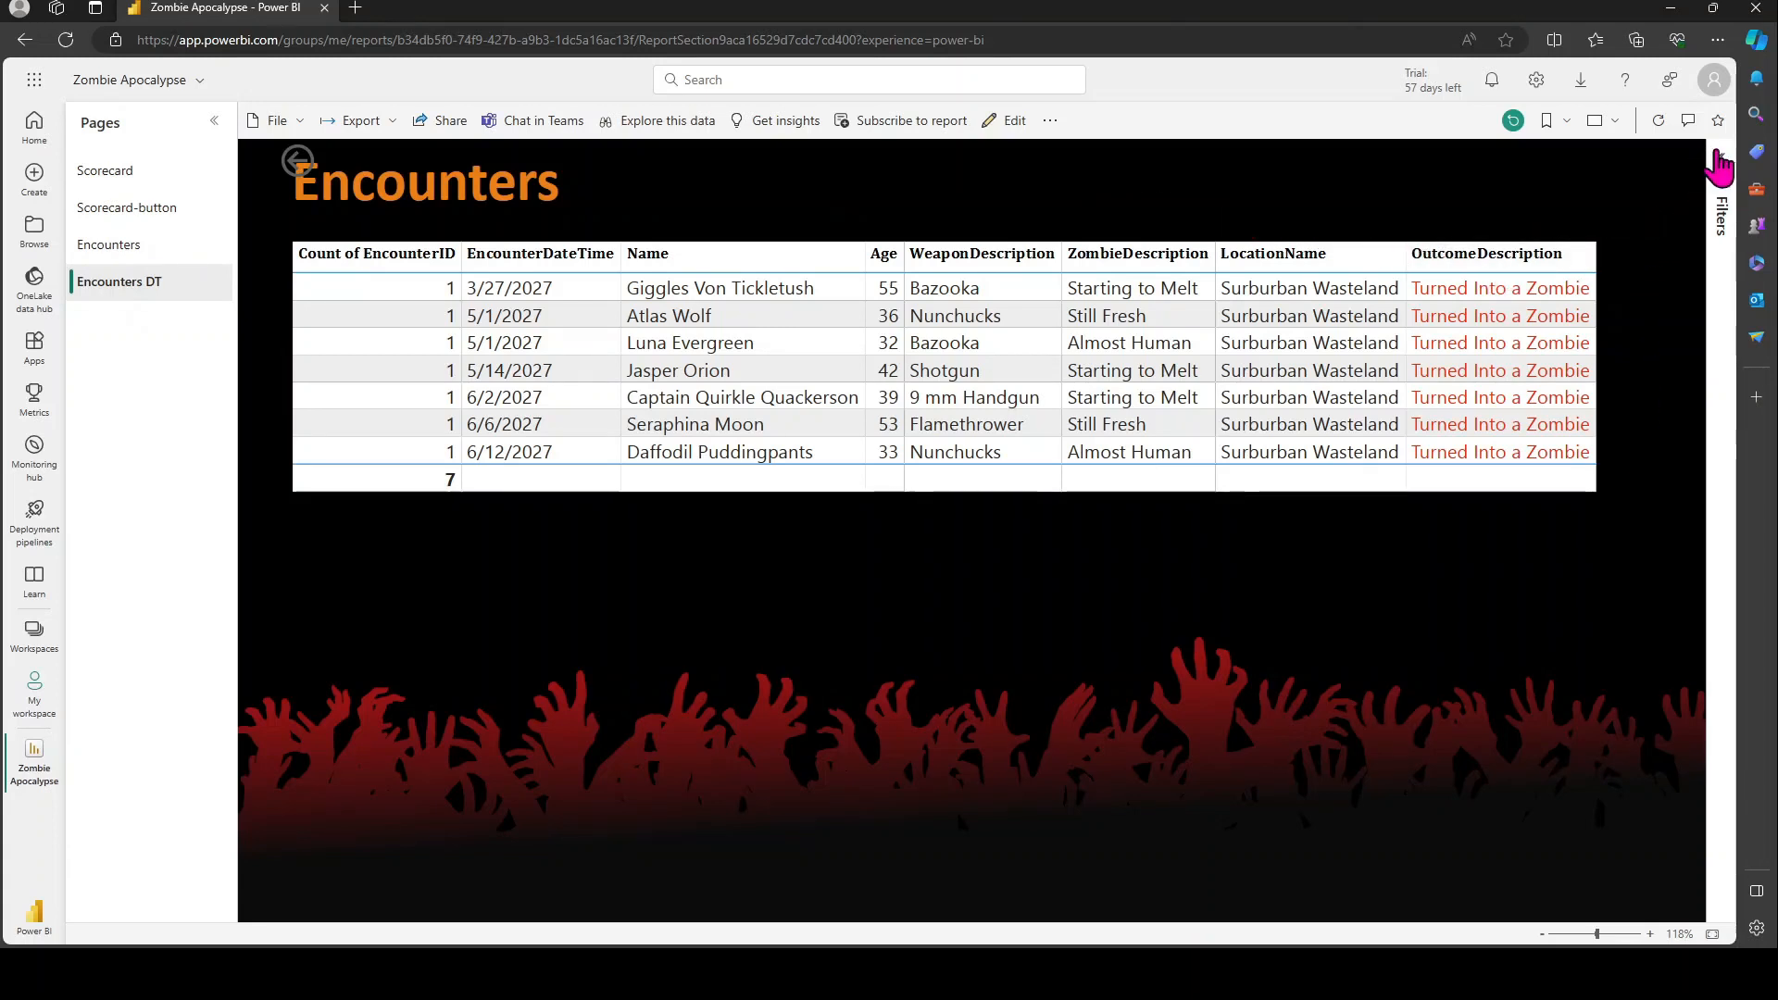
left_click(1722, 157)
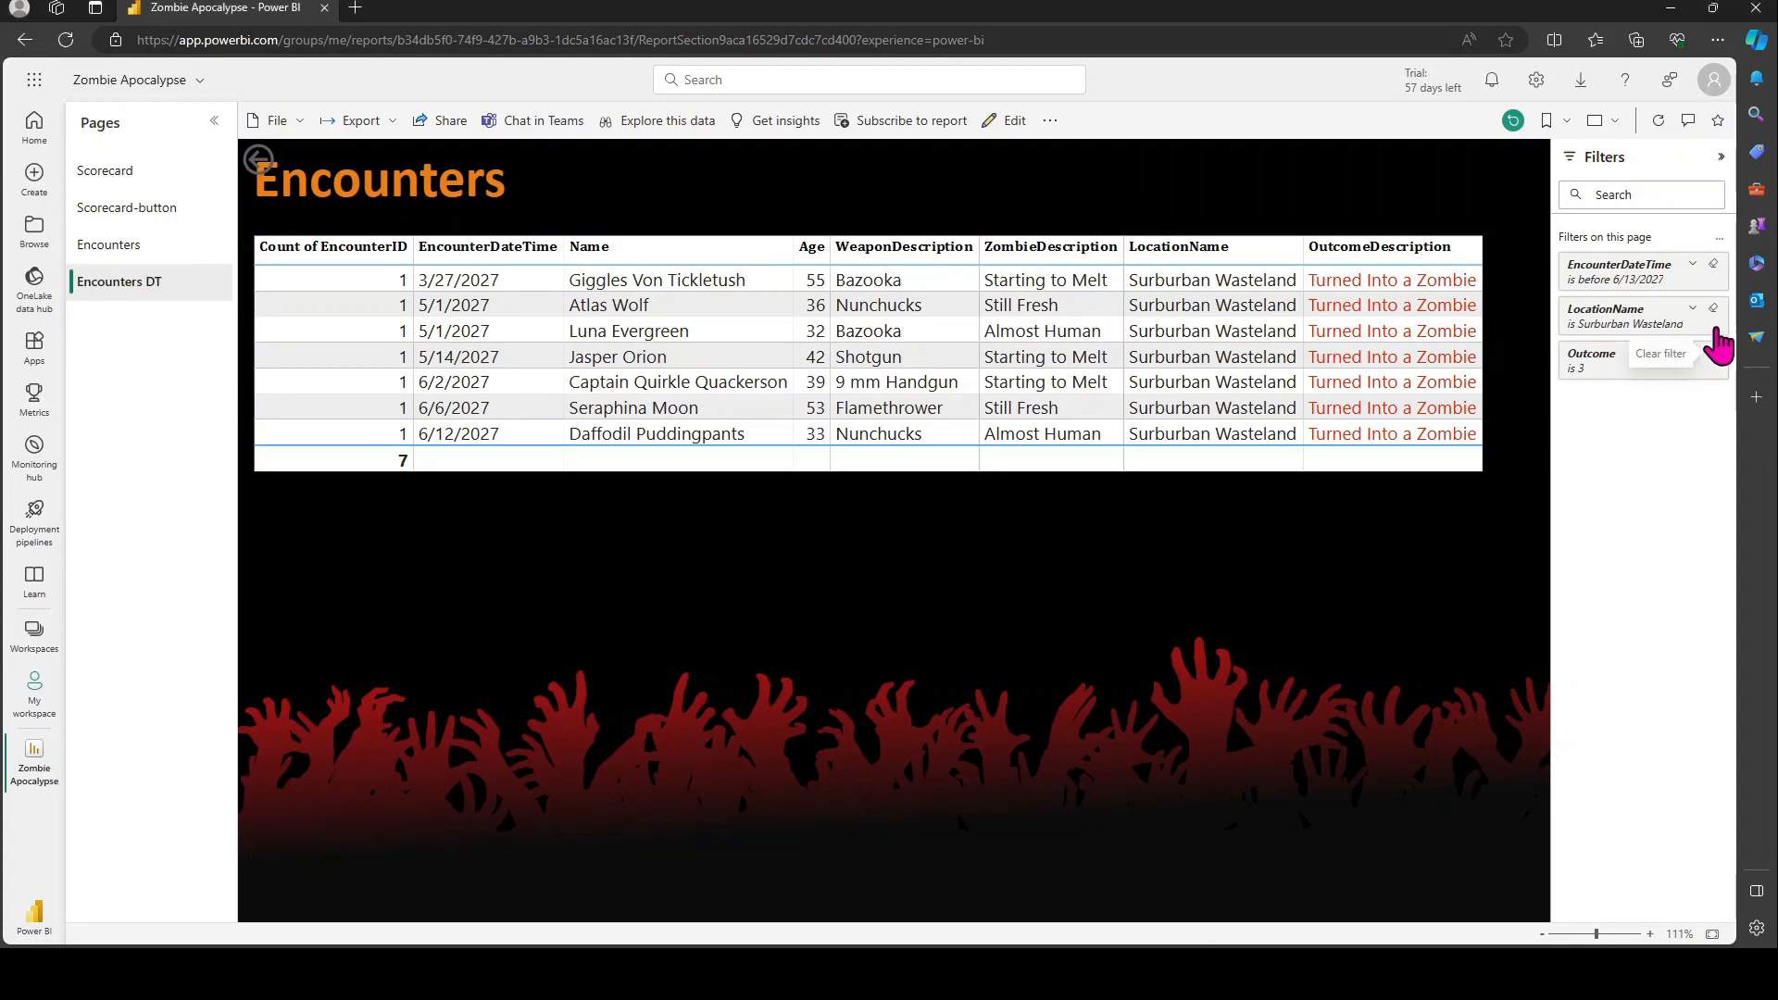
left_click(1713, 353)
left_click(1714, 308)
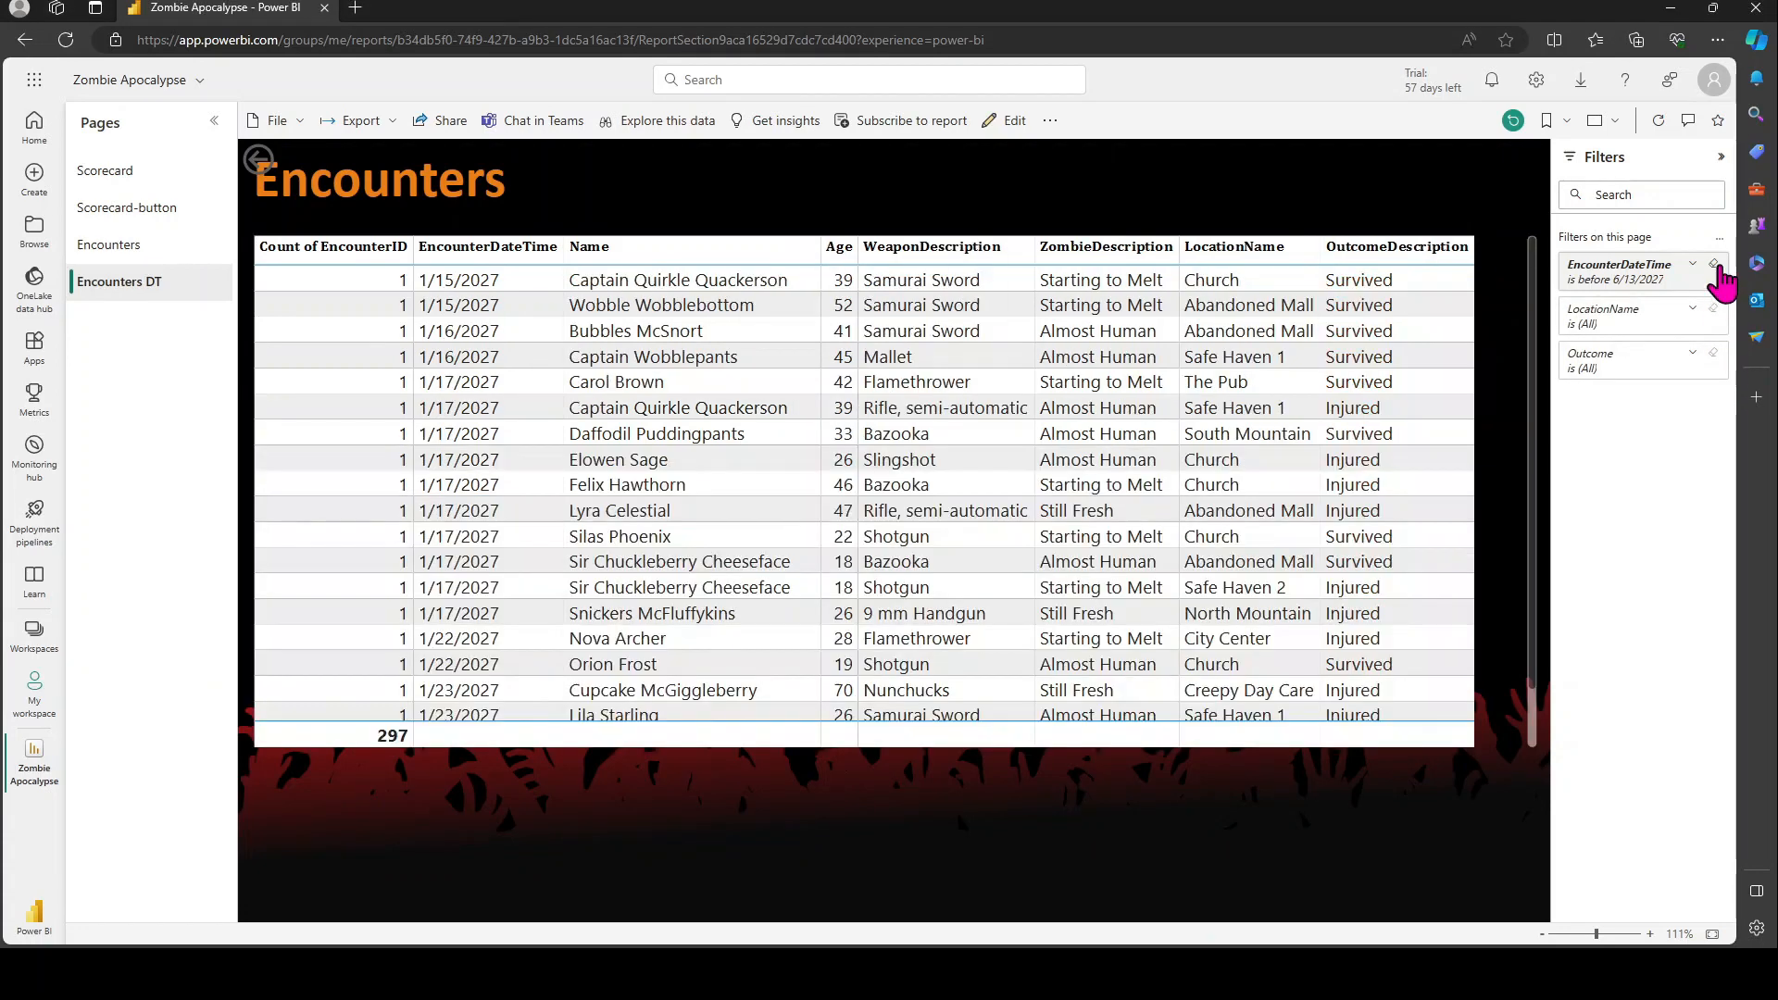
left_click(1714, 264)
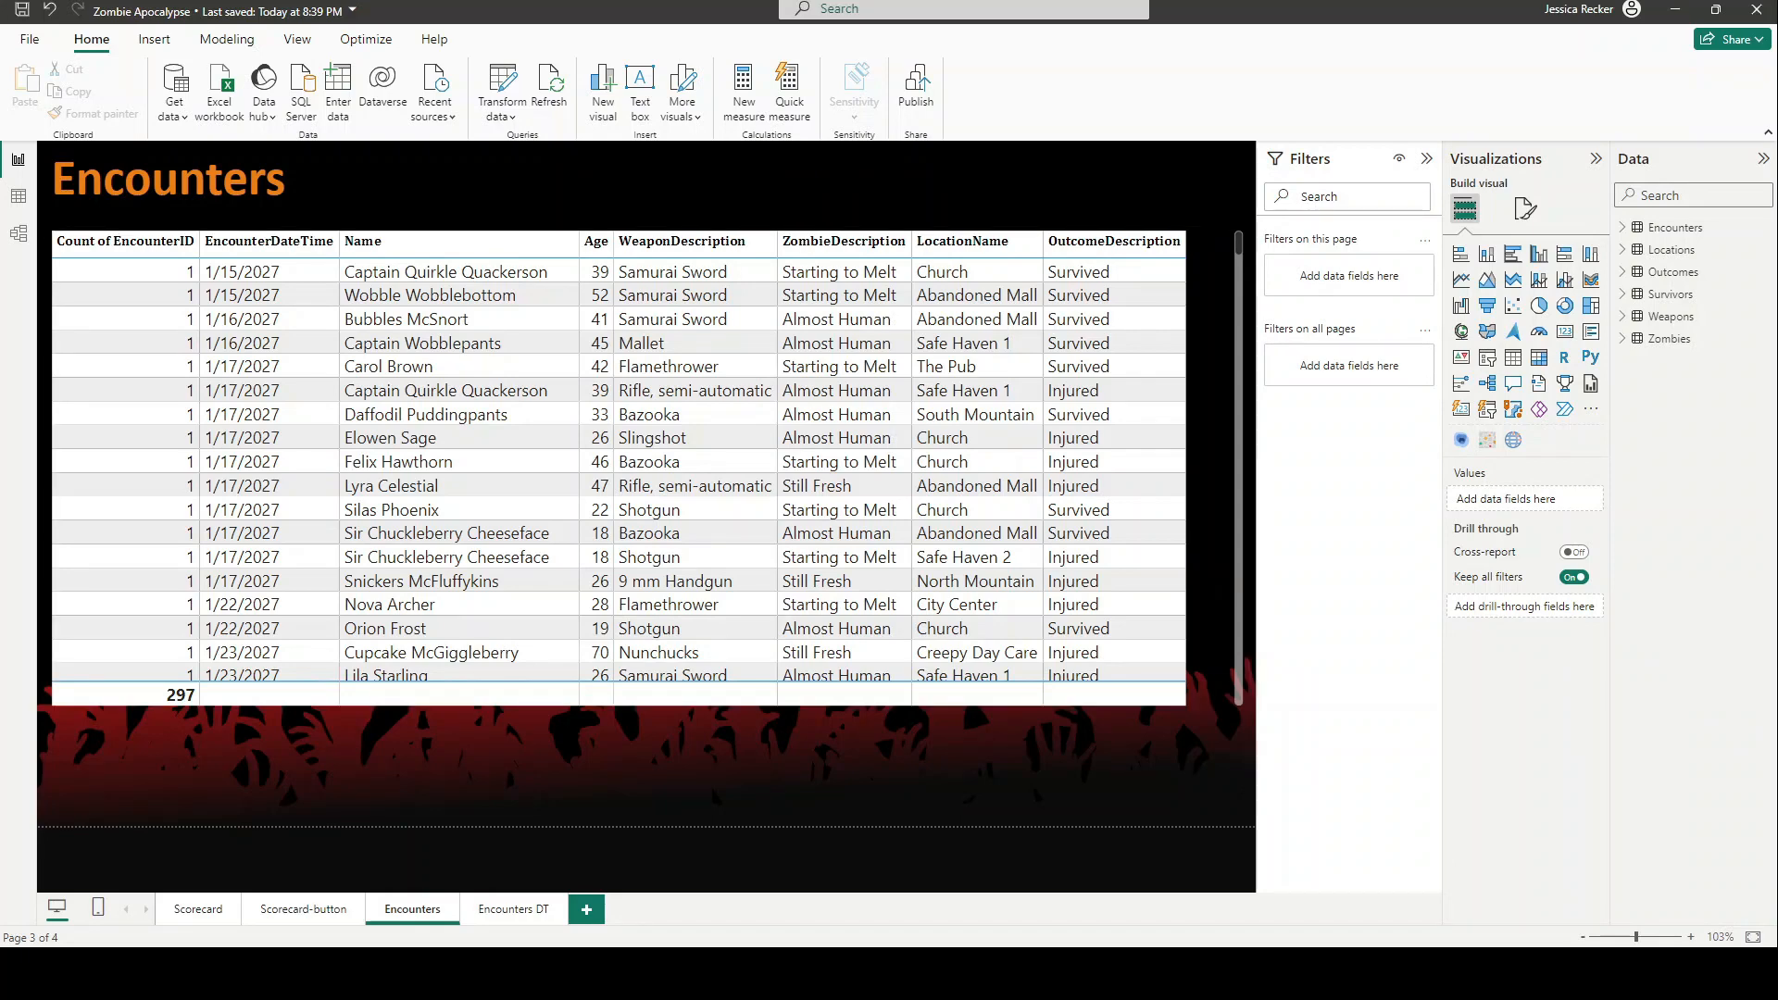
- Switch to Power BI Desktop and hide the Encounters DT page from report viewers
left_click(513, 911)
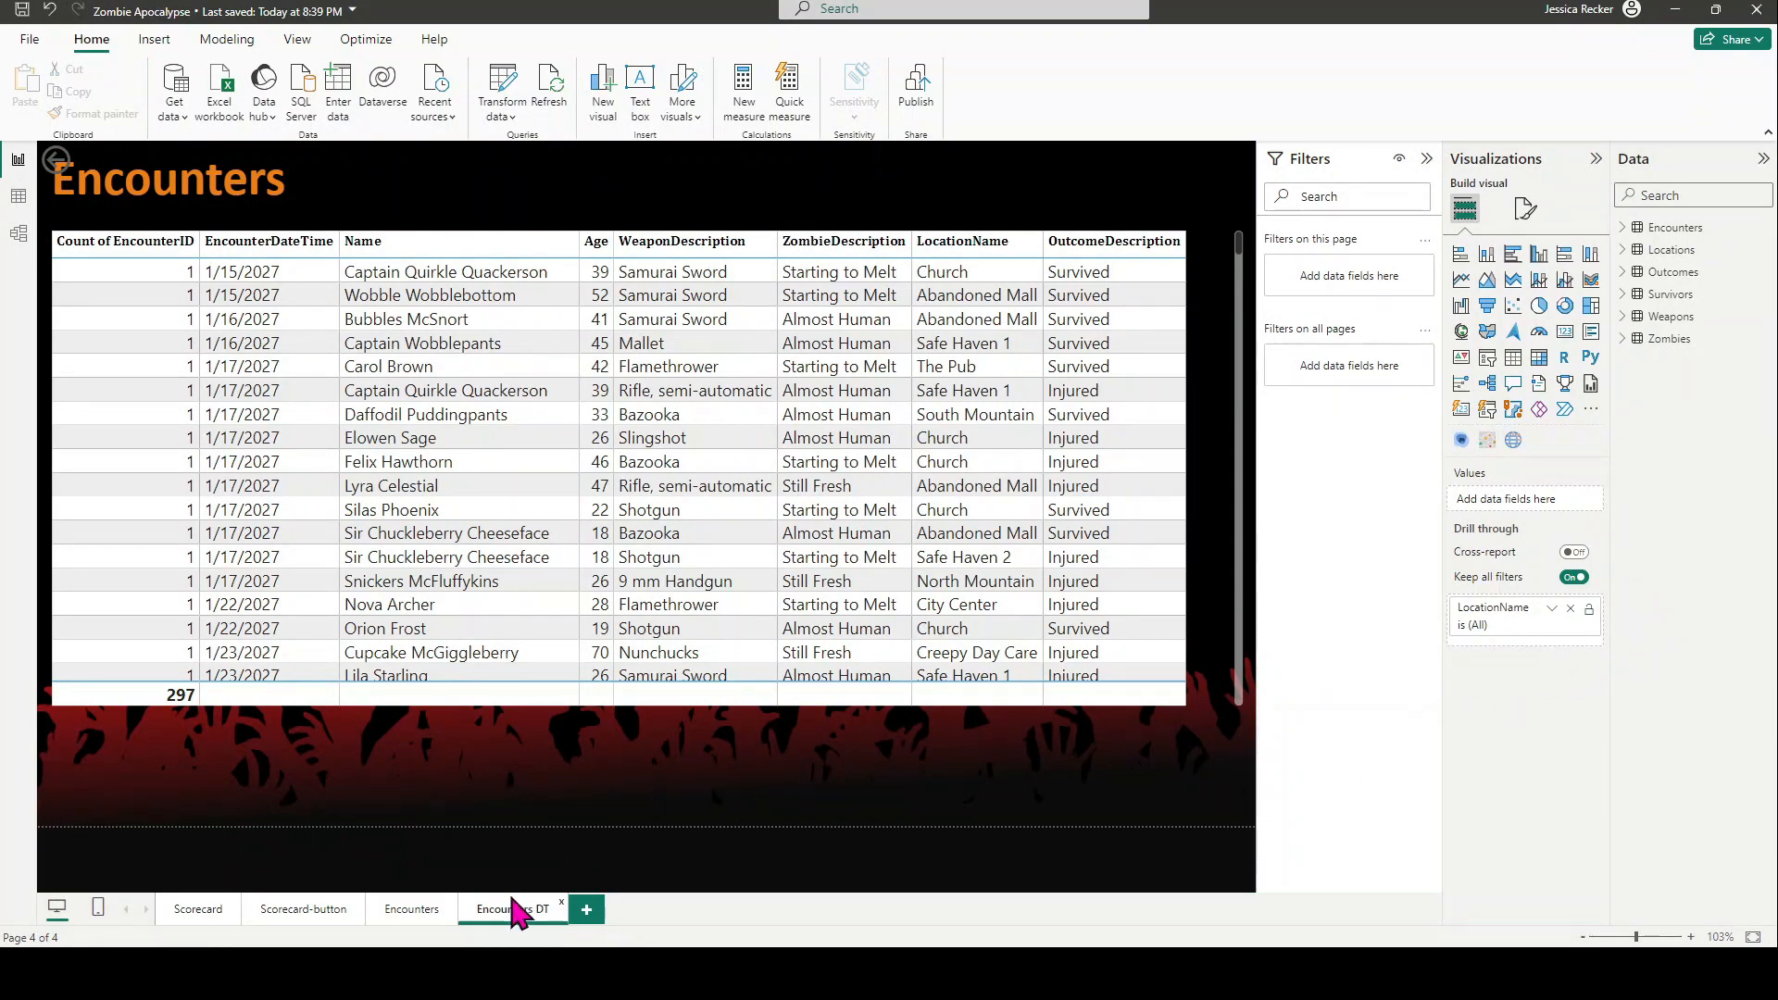
right_click(505, 912)
left_click(532, 892)
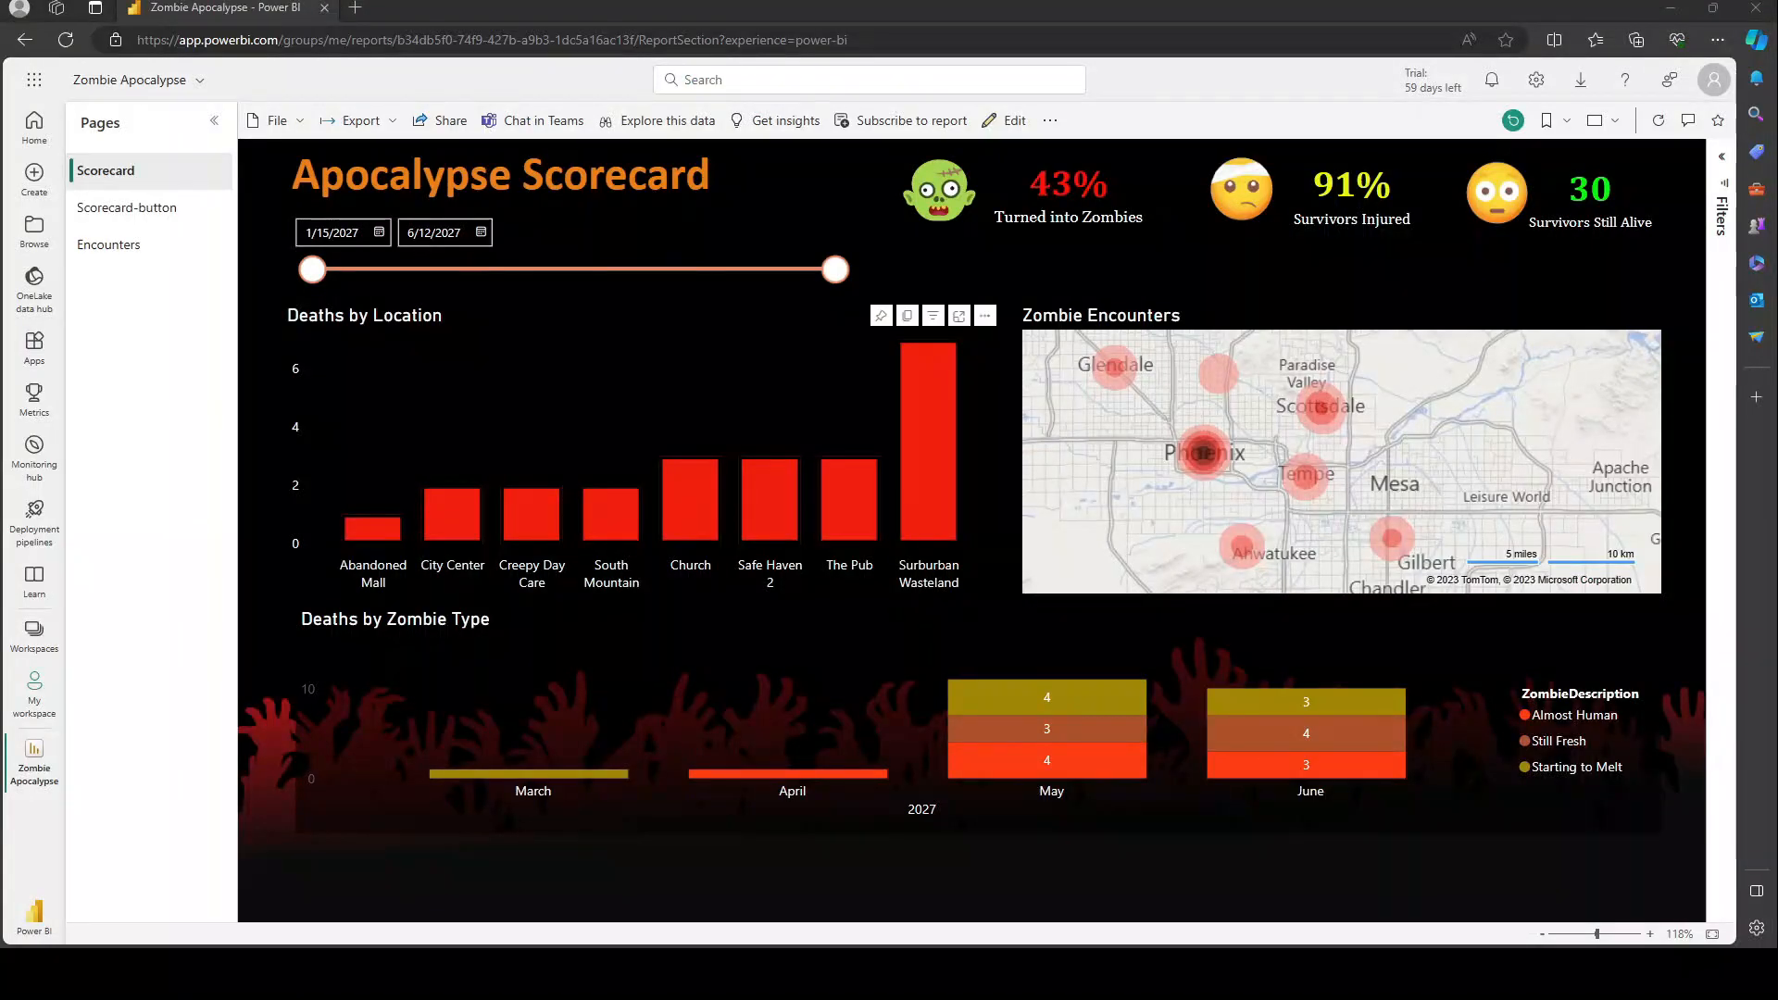
- In the browser report, drill through from the Surburban Wasteland bar to Encounters DT and back, and browse the Encounters page's table
right_click(929, 413)
mouse_move(1053, 559)
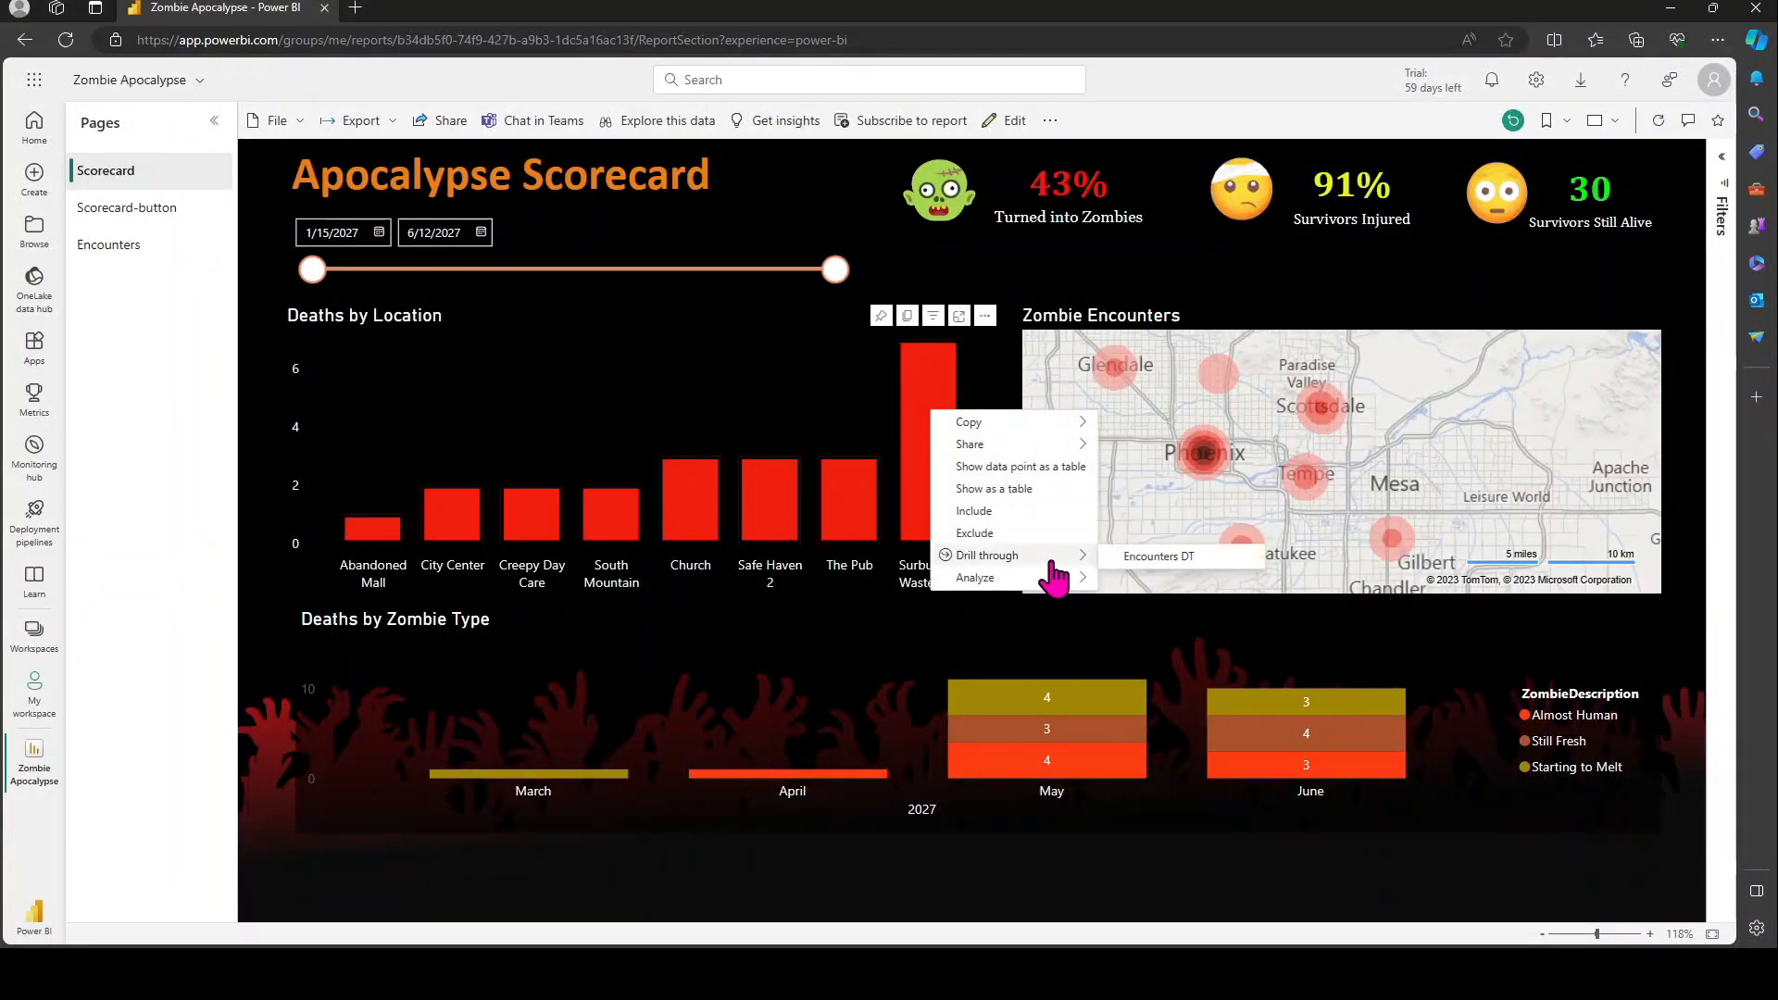
left_click(1158, 556)
left_click(314, 178)
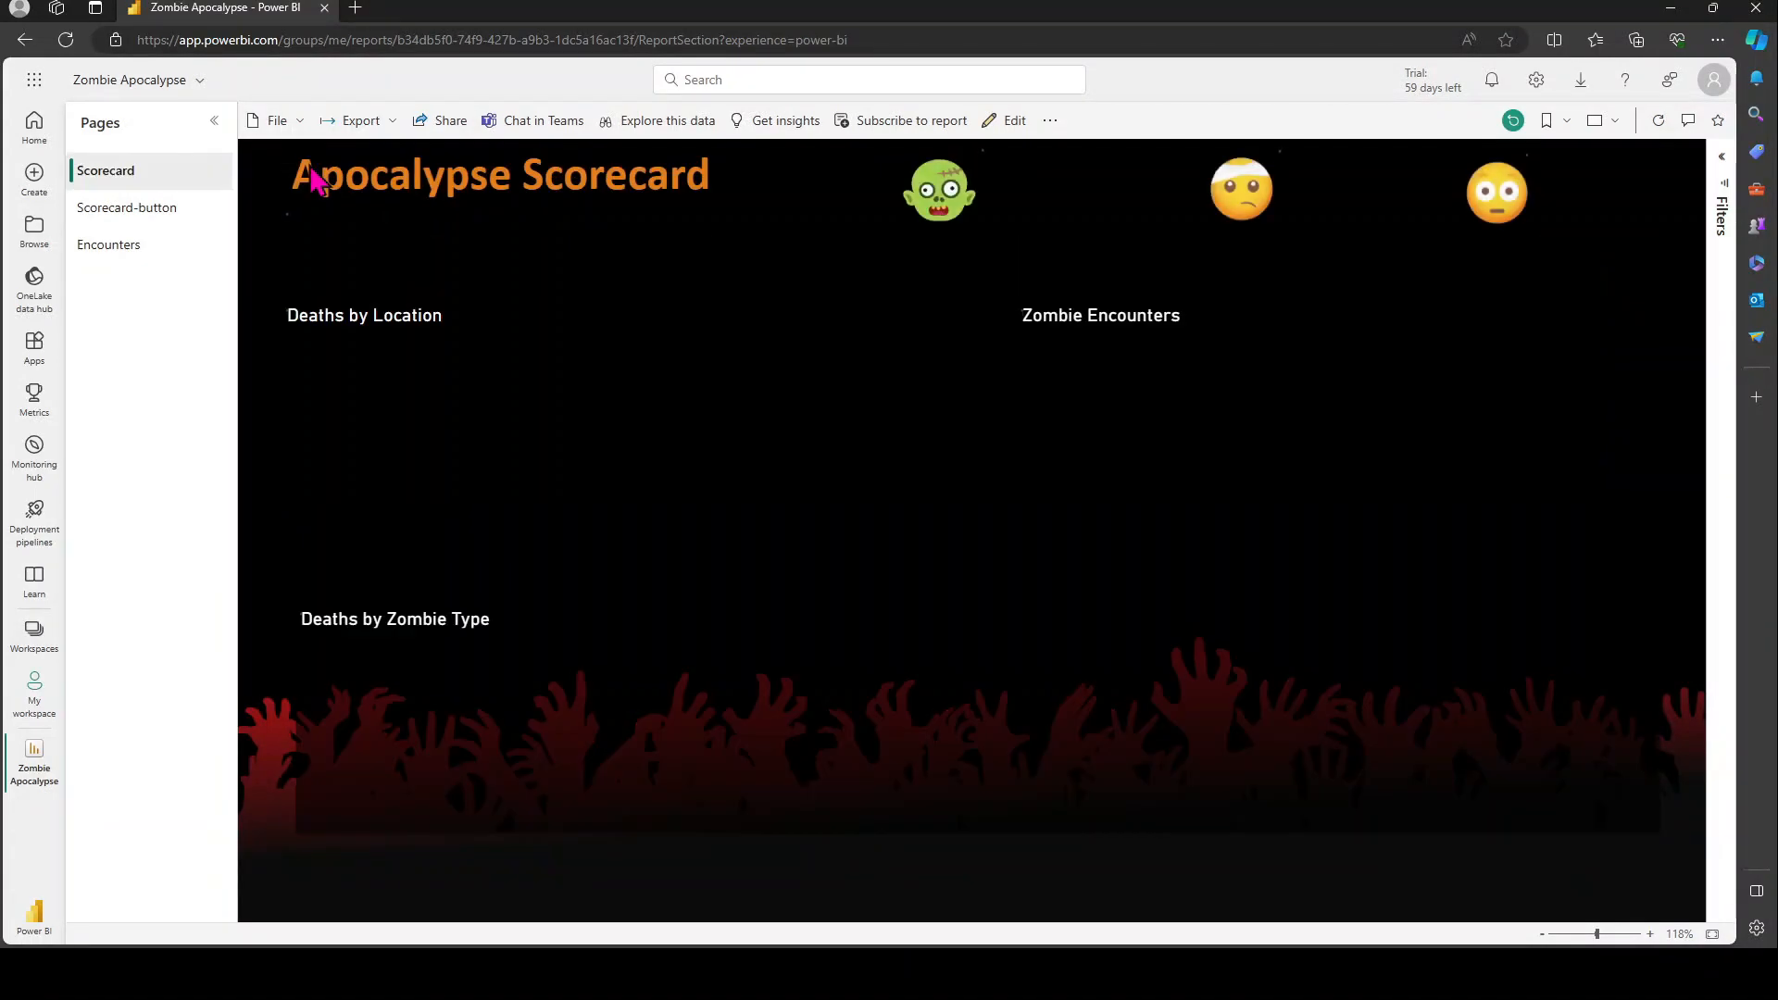
left_click(115, 245)
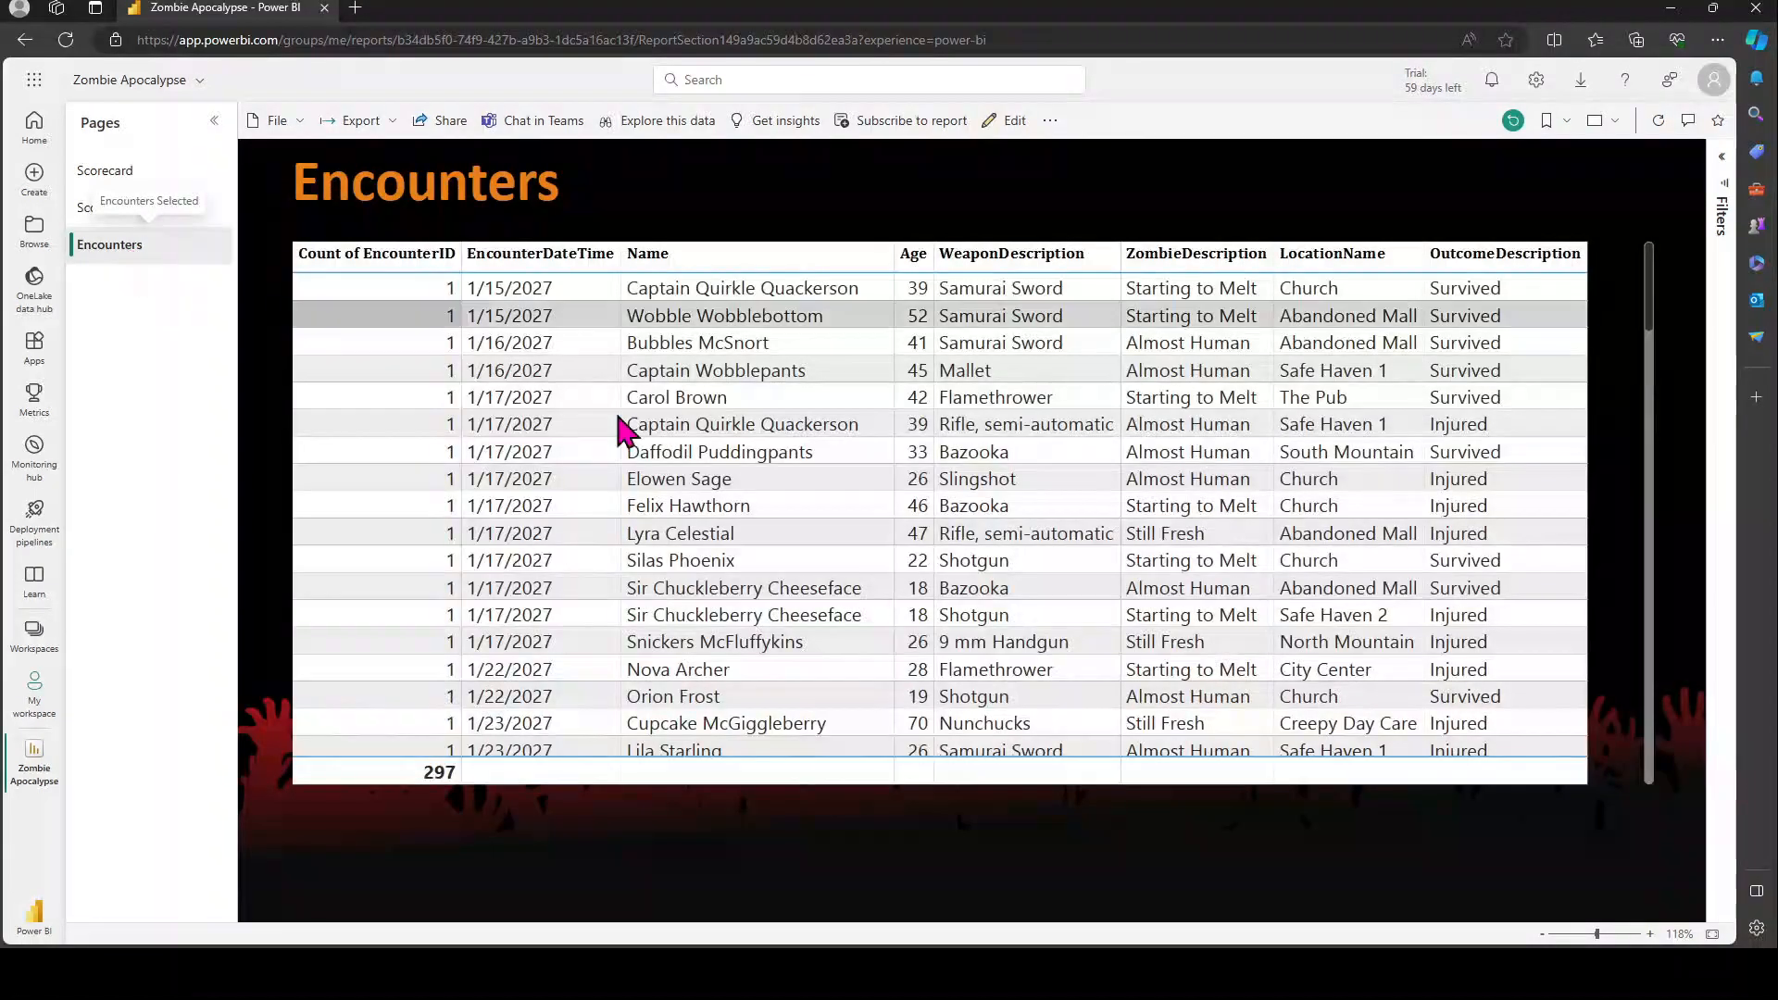
scroll(905, 496, "down", 10)
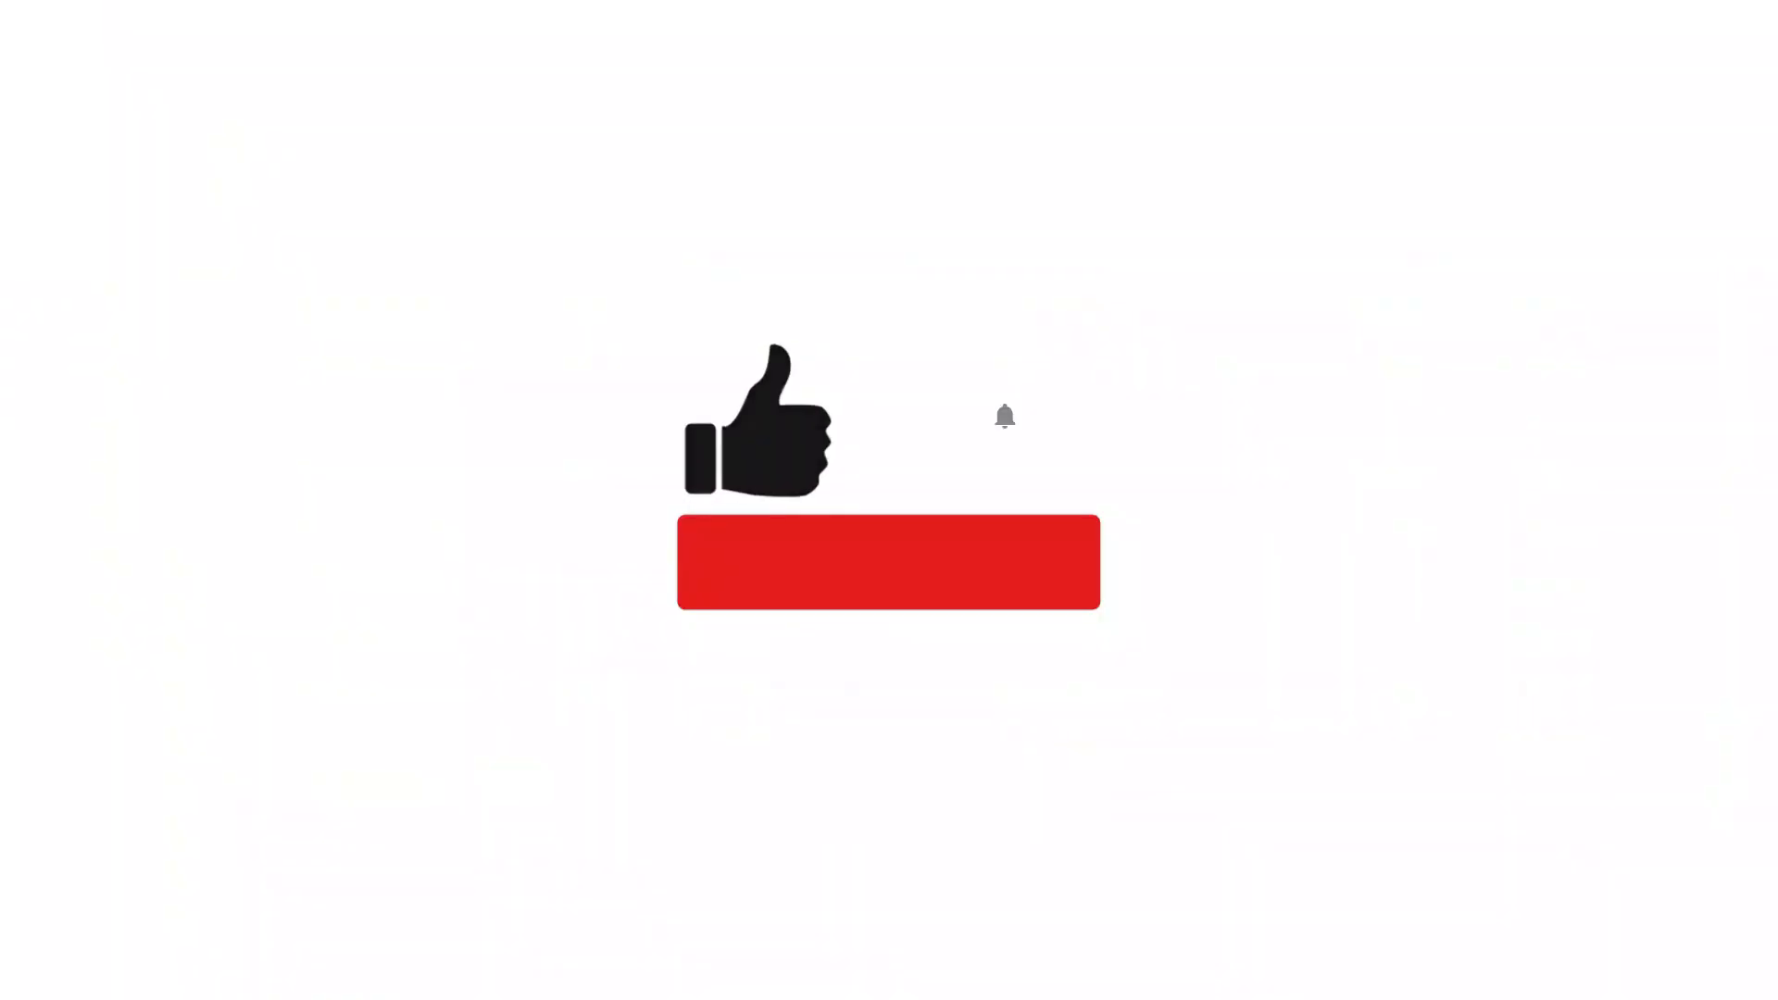